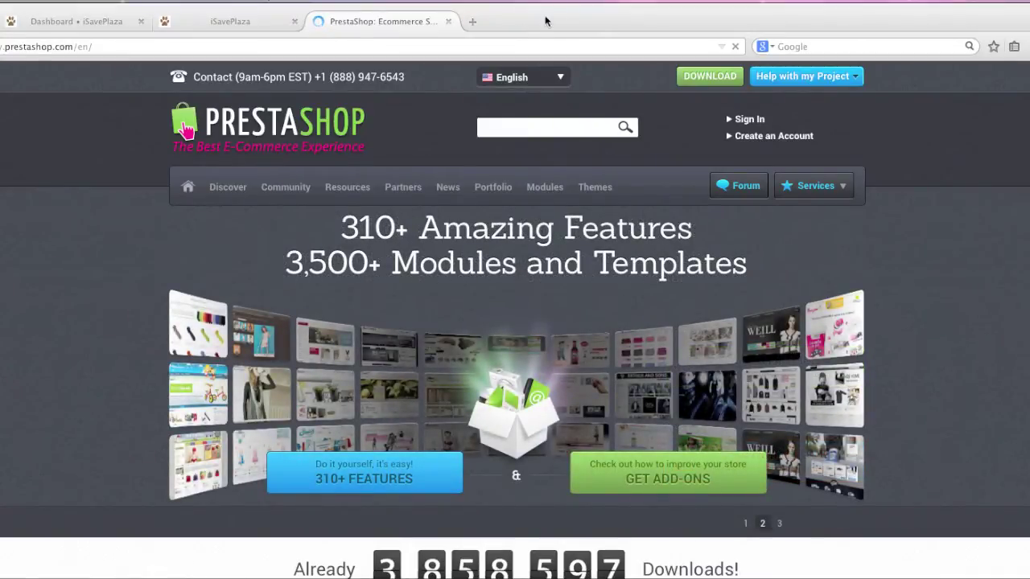
Switch to the iSavePlaza demo storefront tab
left_click(271, 26)
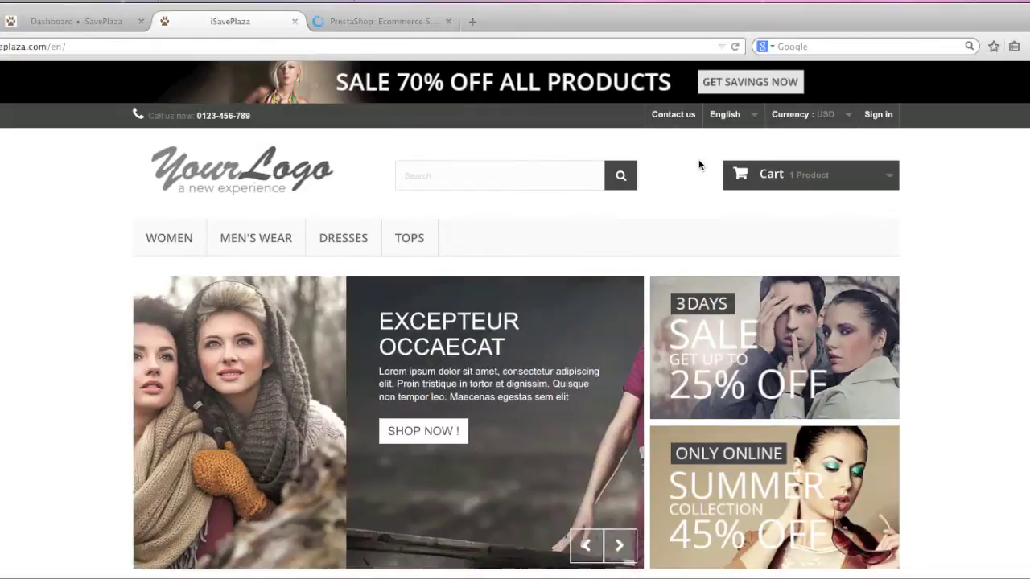
Scroll the iSavePlaza home page past New Arrivals and banners to the footer and back up
scroll(699, 165, "down", 5)
scroll(699, 165, "down", 8)
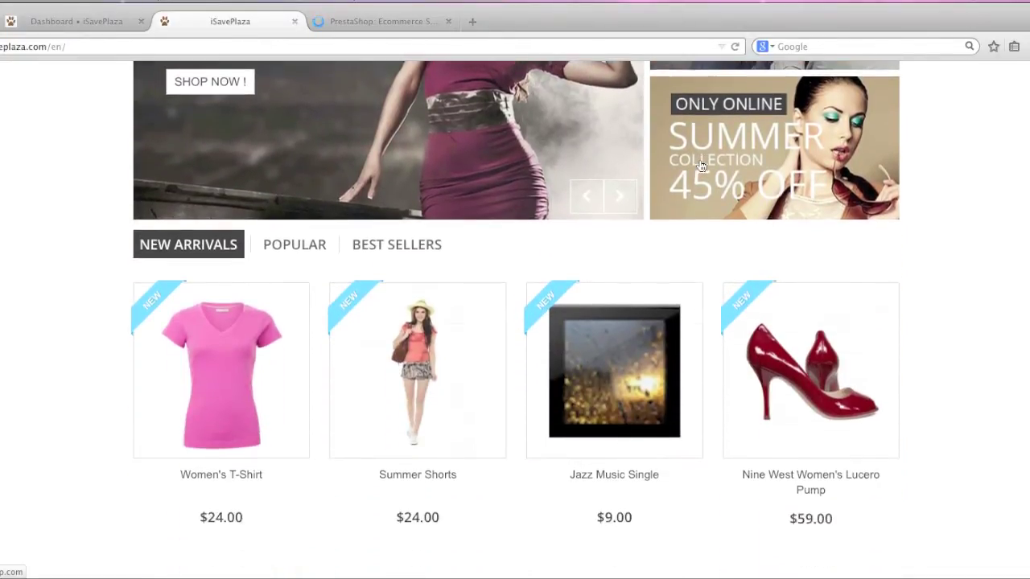
scroll(700, 165, "down", 14)
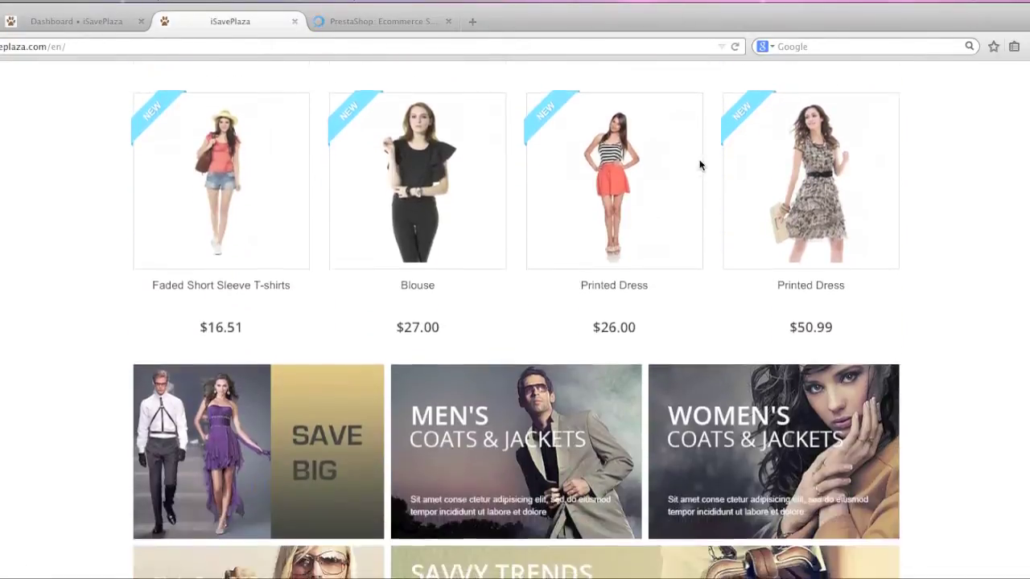
scroll(700, 165, "down", 3)
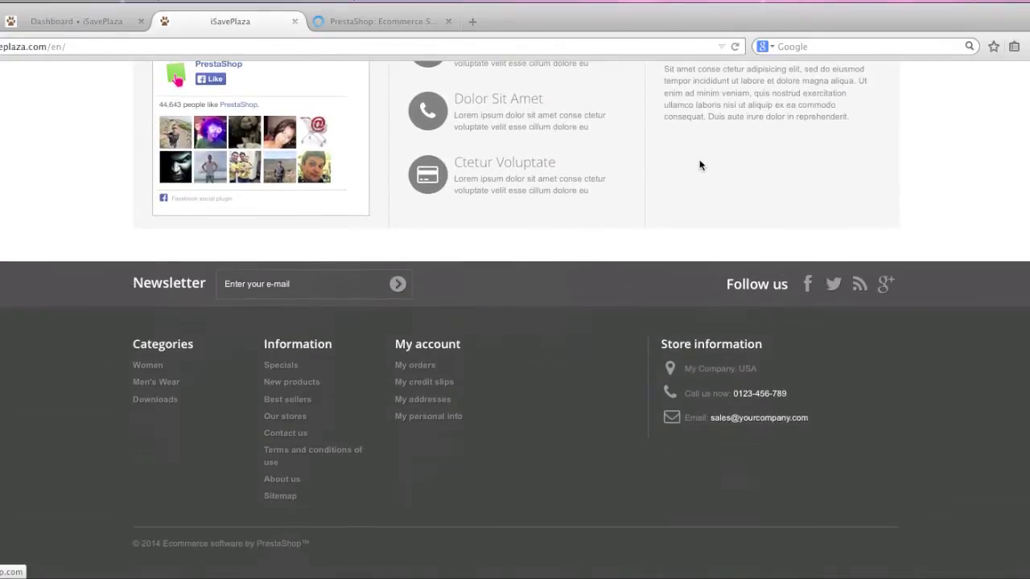
scroll(700, 165, "up", 16)
scroll(700, 165, "up", 8)
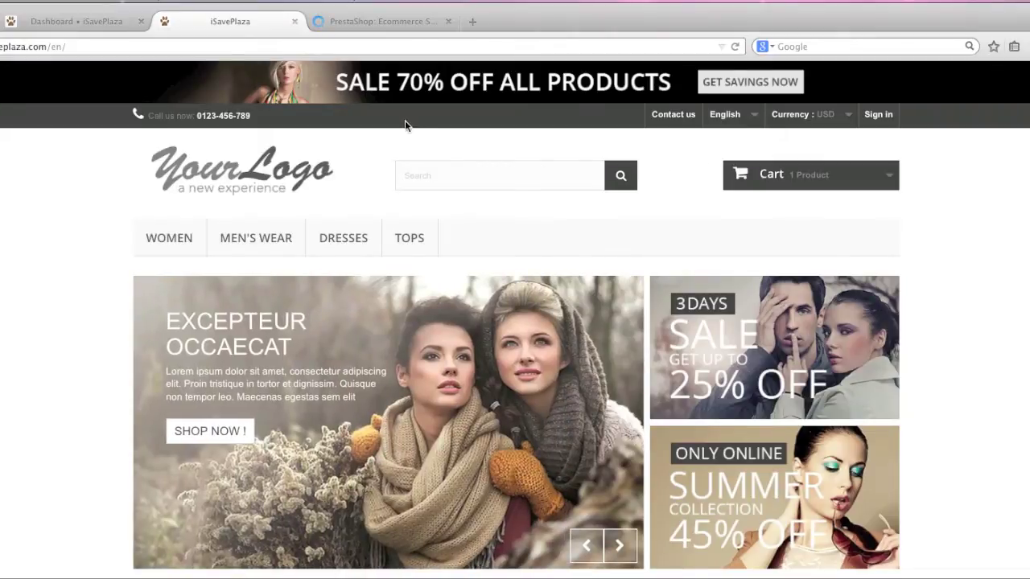
scroll(953, 187, "down", 5)
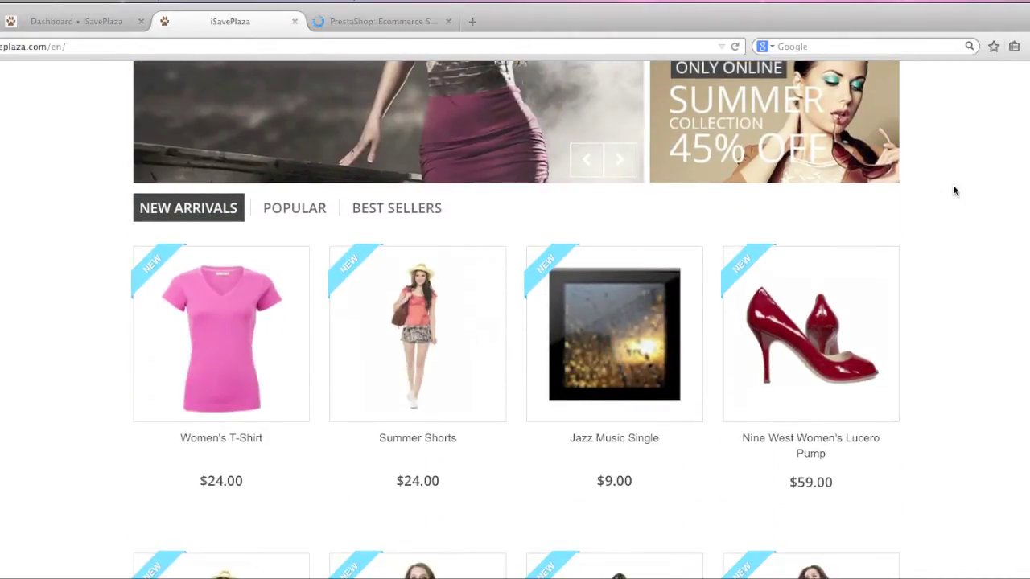
scroll(953, 186, "up", 5)
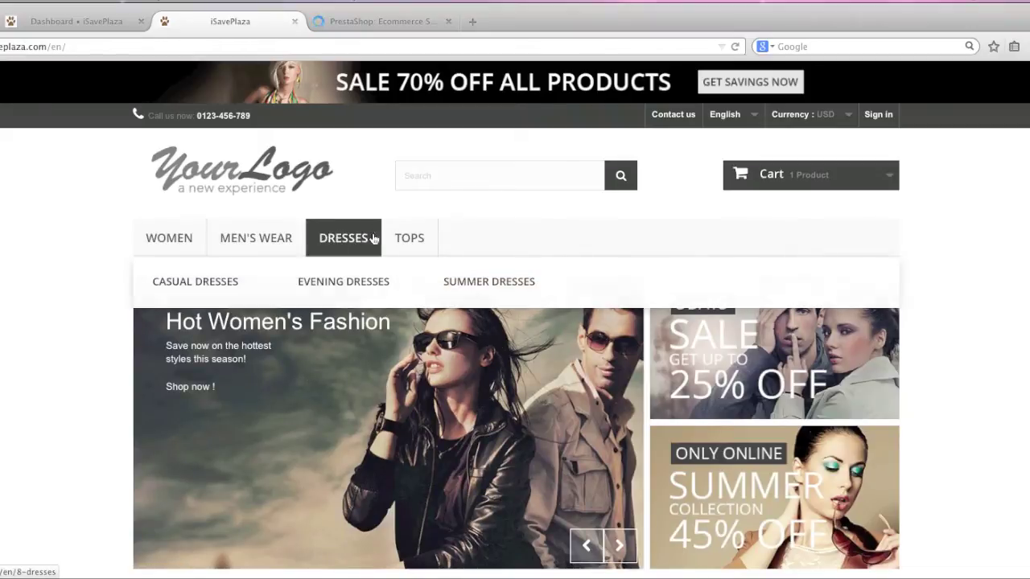
mouse_move(437, 234)
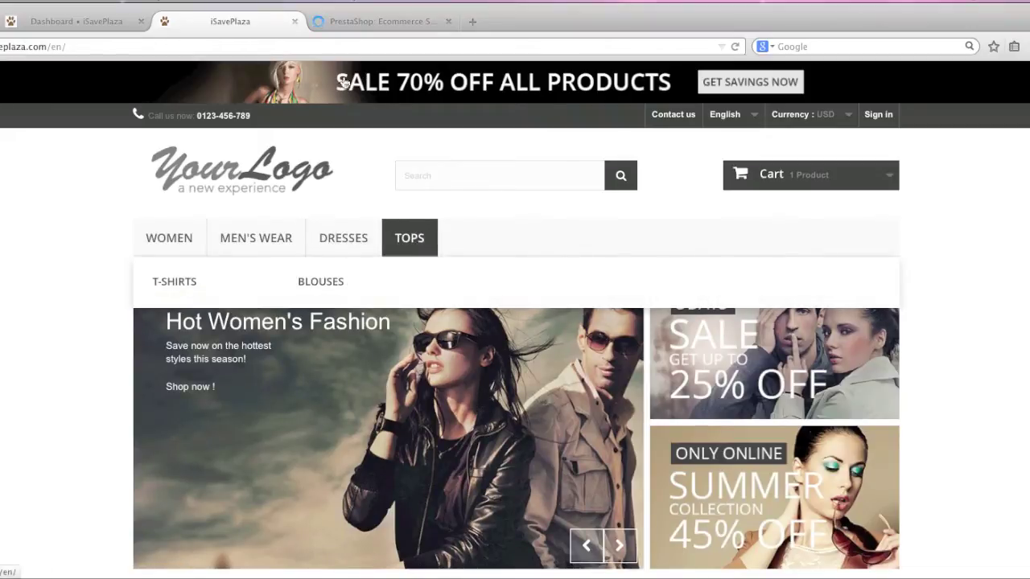
scroll(1006, 421, "down", 7)
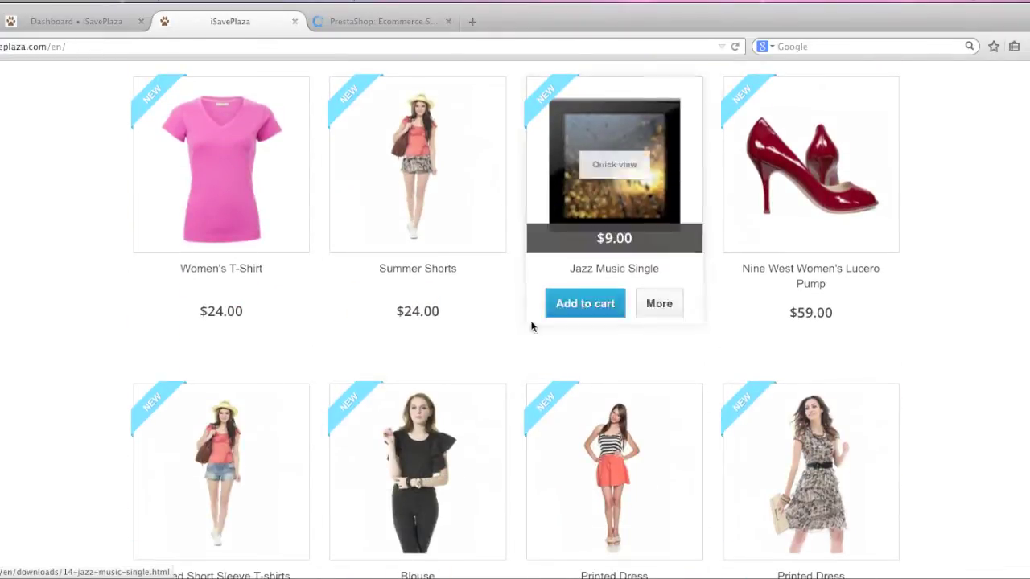
scroll(936, 420, "up", 3)
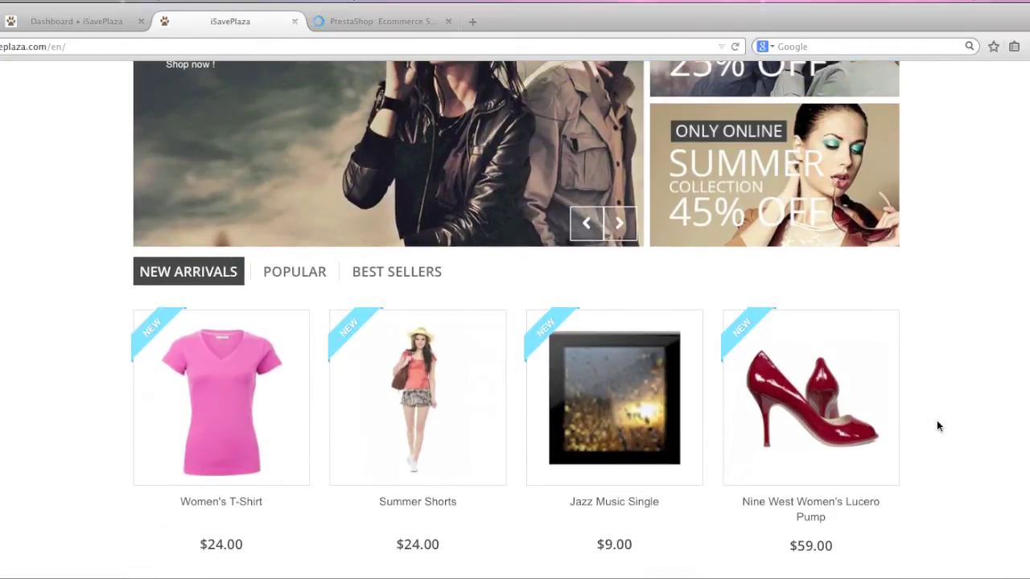
scroll(936, 420, "up", 4)
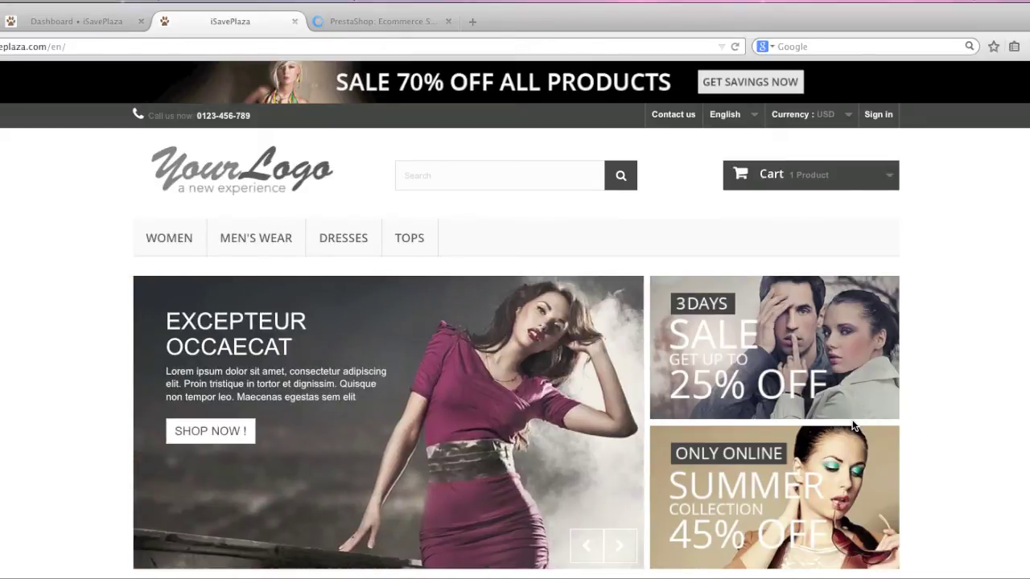
left_click(147, 245)
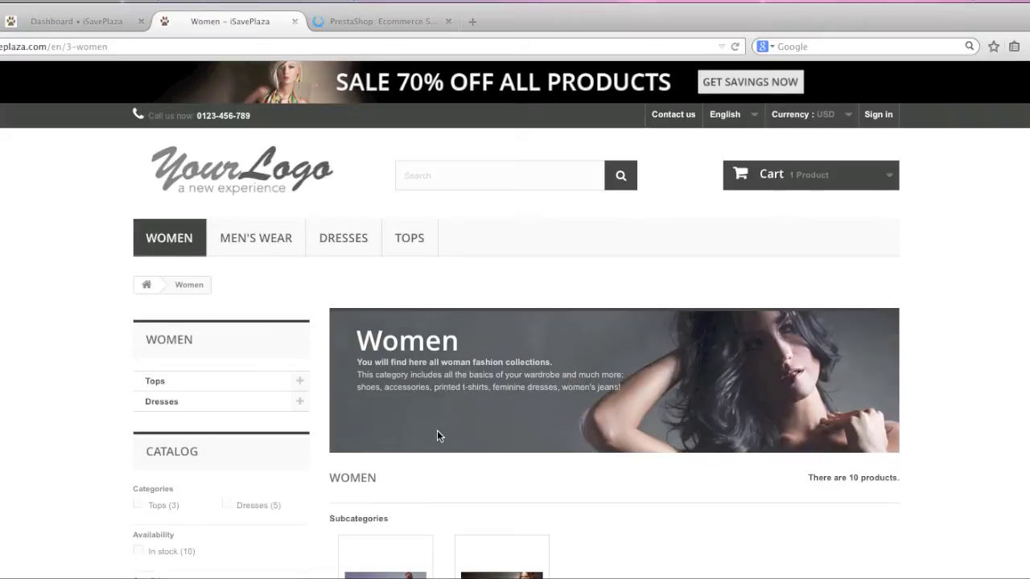
Show the Women category products as a detailed list
scroll(437, 430, "down", 3)
scroll(438, 434, "down", 5)
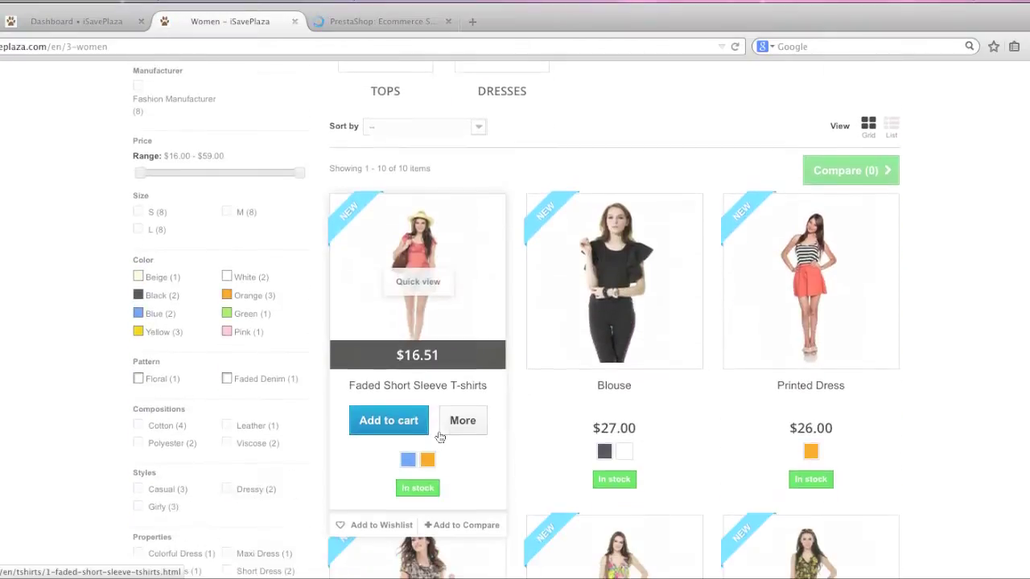
scroll(438, 434, "up", 2)
scroll(437, 432, "up", 2)
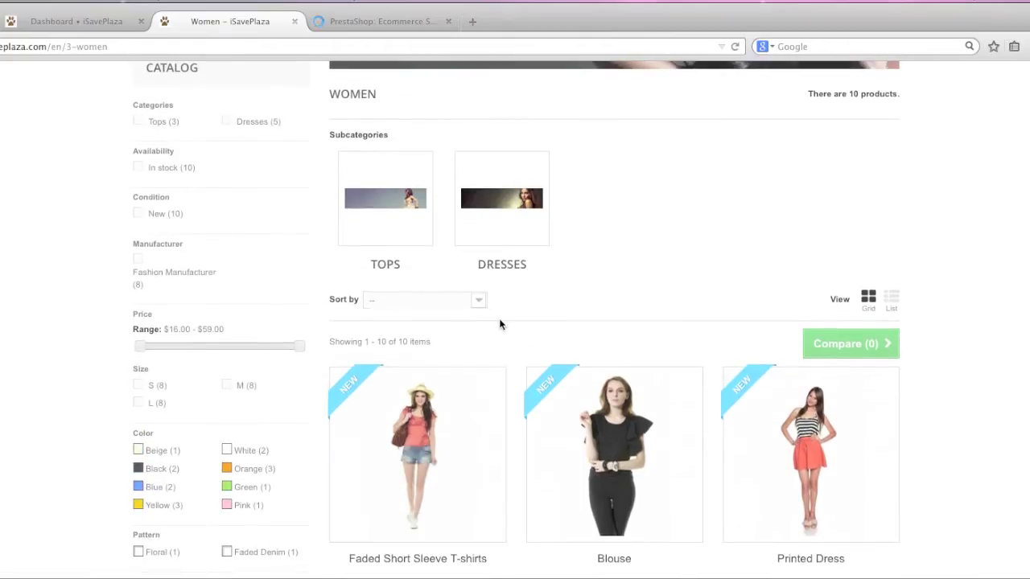
left_click(892, 302)
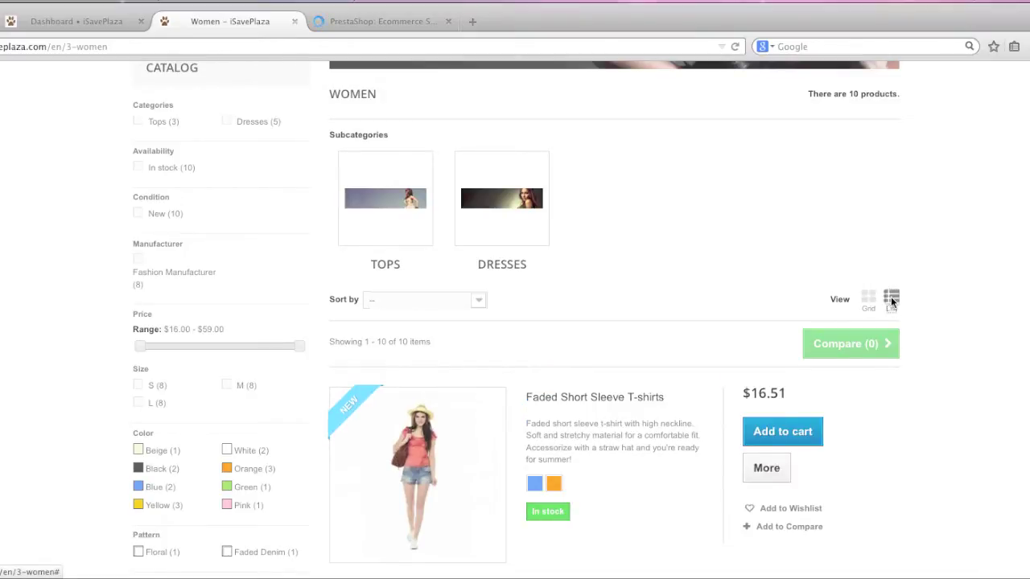
Toggle the Tops subcategories, then filter the listing to in-stock orange products
scroll(546, 344, "up", 3)
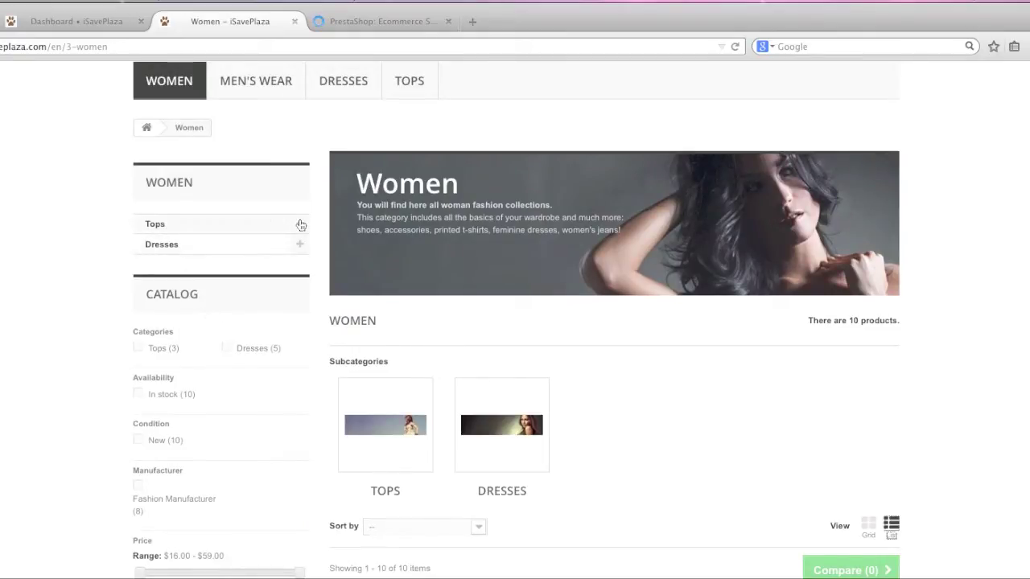
left_click(300, 224)
left_click(300, 225)
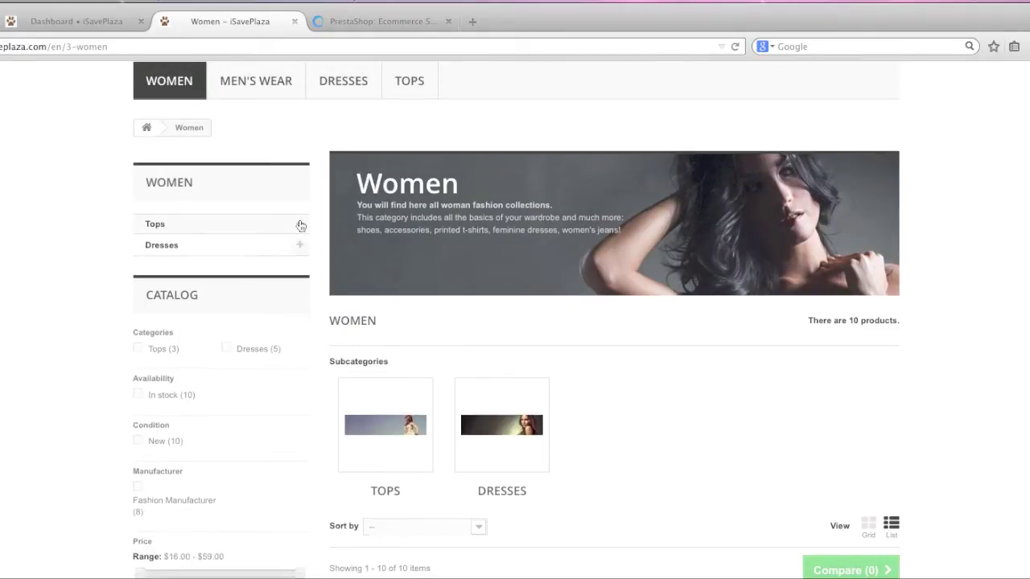
scroll(276, 294, "down", 3)
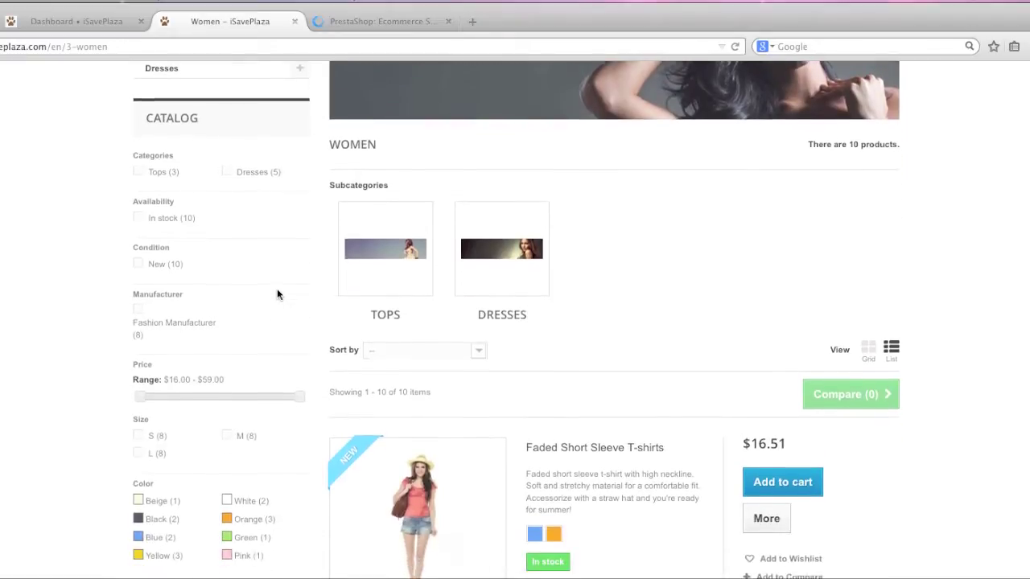
left_click(138, 214)
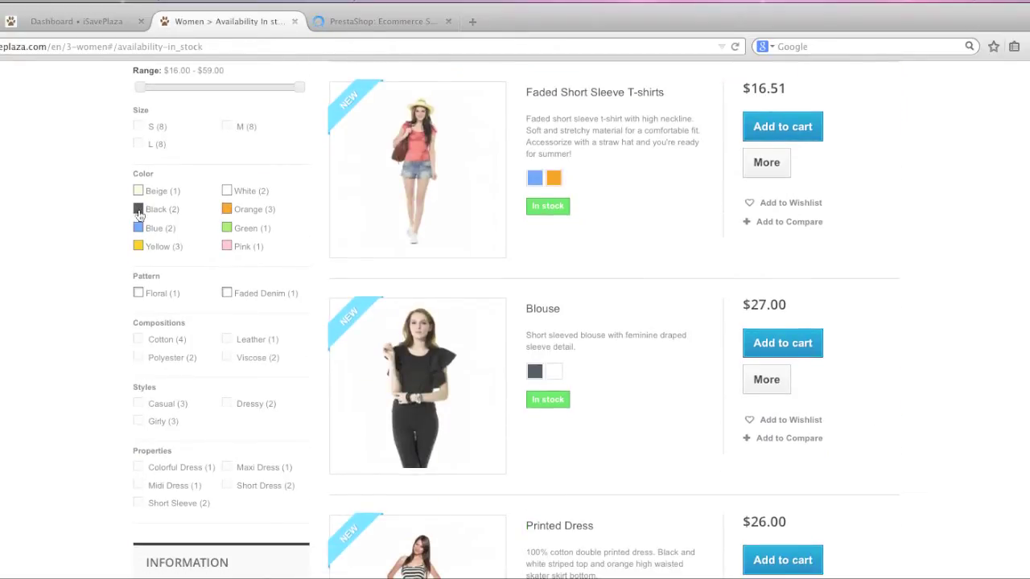
left_click(246, 210)
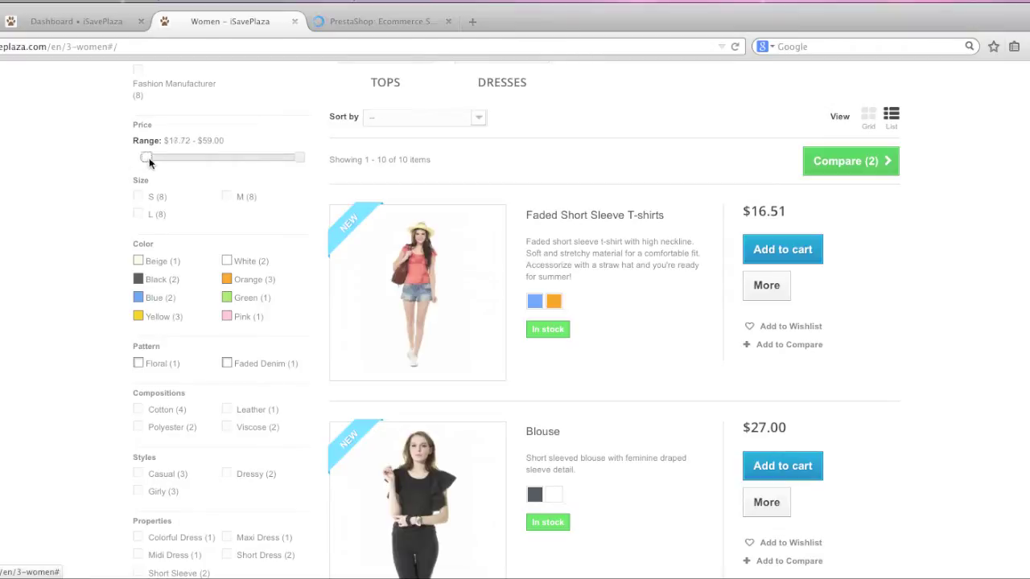
Raise the minimum price to get the $41.80–$59.00 range and scroll the filtered in-stock listing
left_click_drag(154, 163, 167, 163)
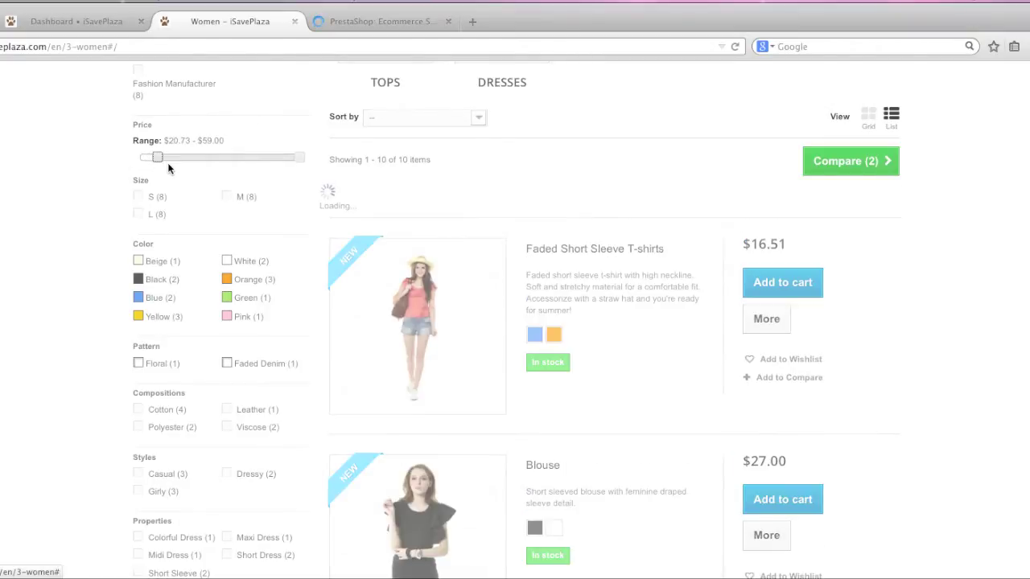
scroll(276, 297, "down", 5)
scroll(276, 297, "up", 10)
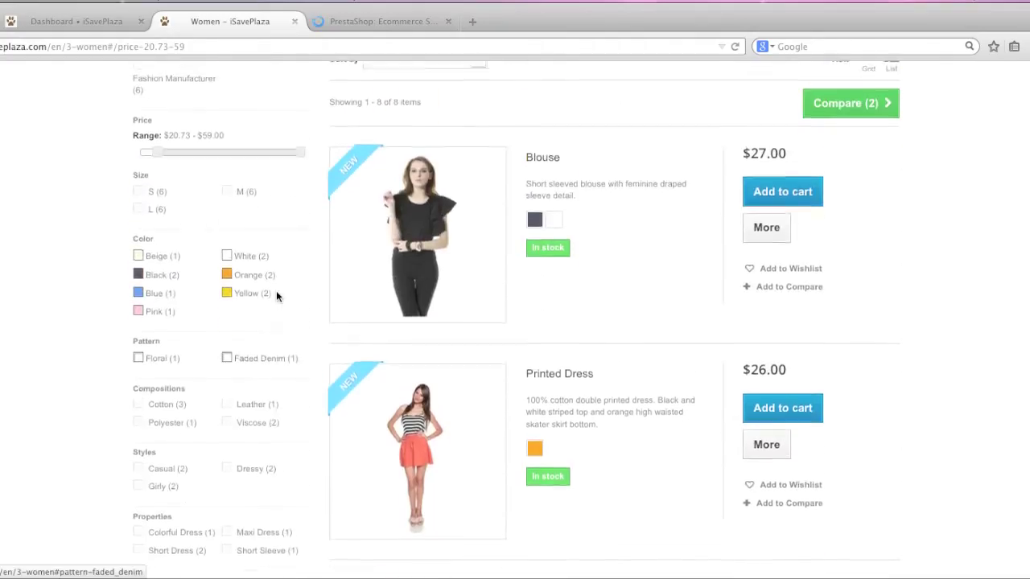
scroll(321, 313, "down", 5)
scroll(322, 312, "down", 6)
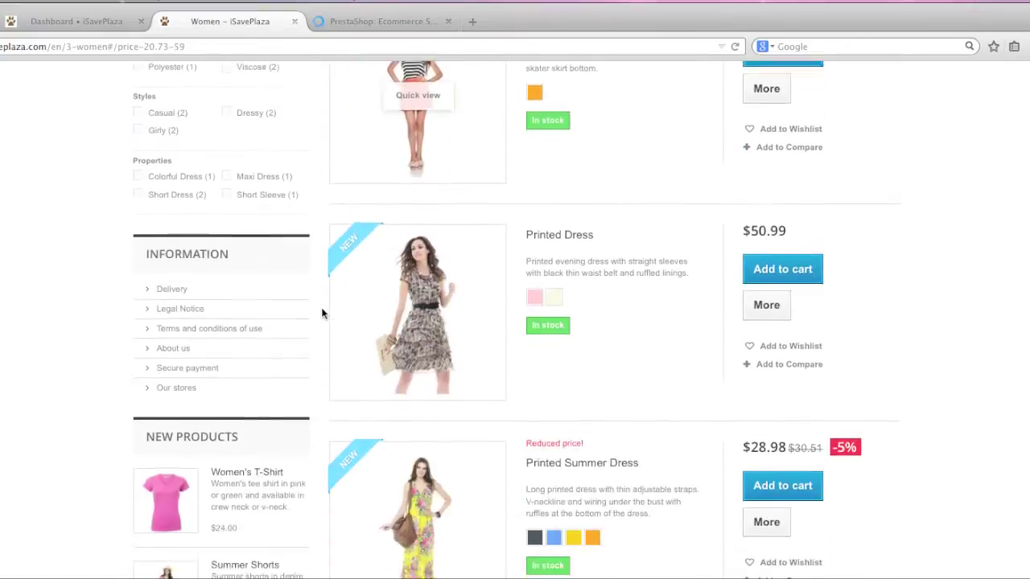
scroll(250, 296, "down", 12)
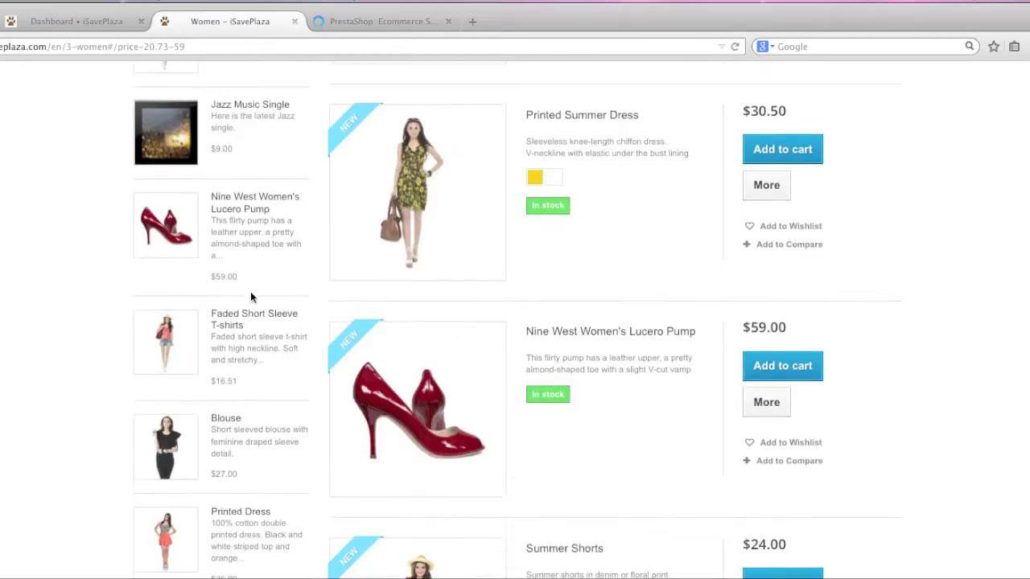
scroll(251, 296, "down", 2)
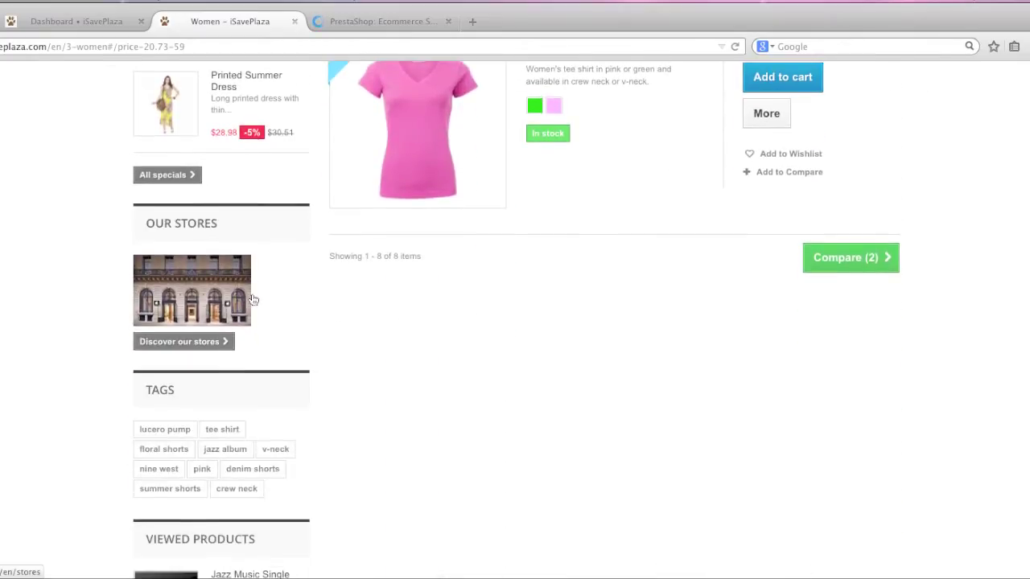
scroll(252, 293, "up", 10)
scroll(253, 294, "up", 15)
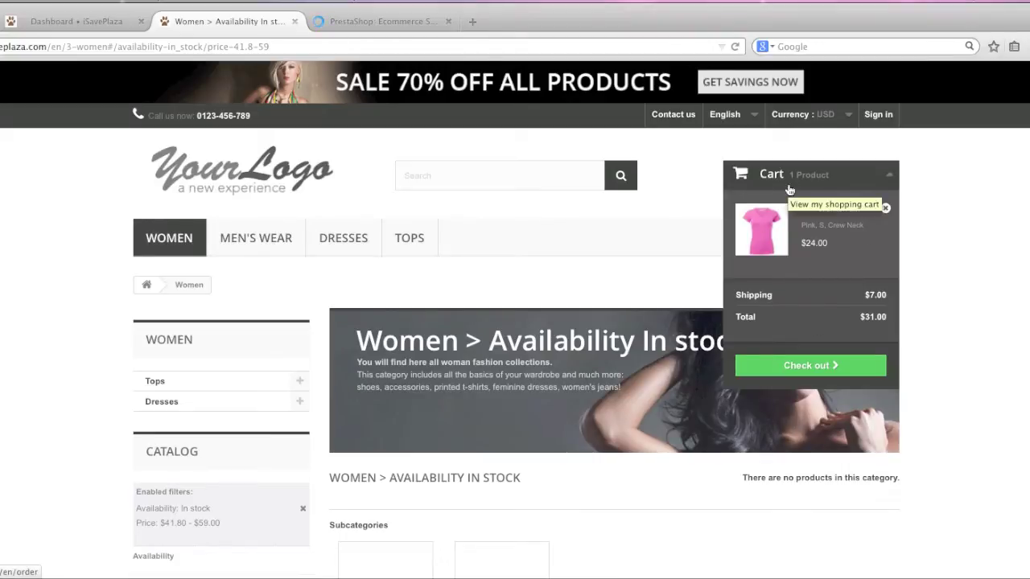
Check the store's currency and language lists, then open Our stores with its Miami map
left_click(831, 113)
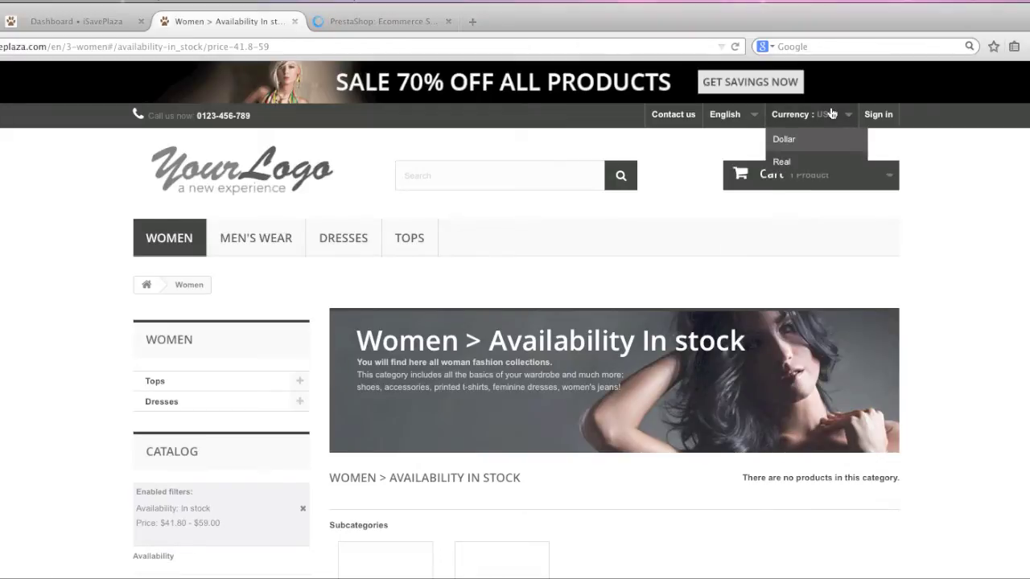
left_click(747, 122)
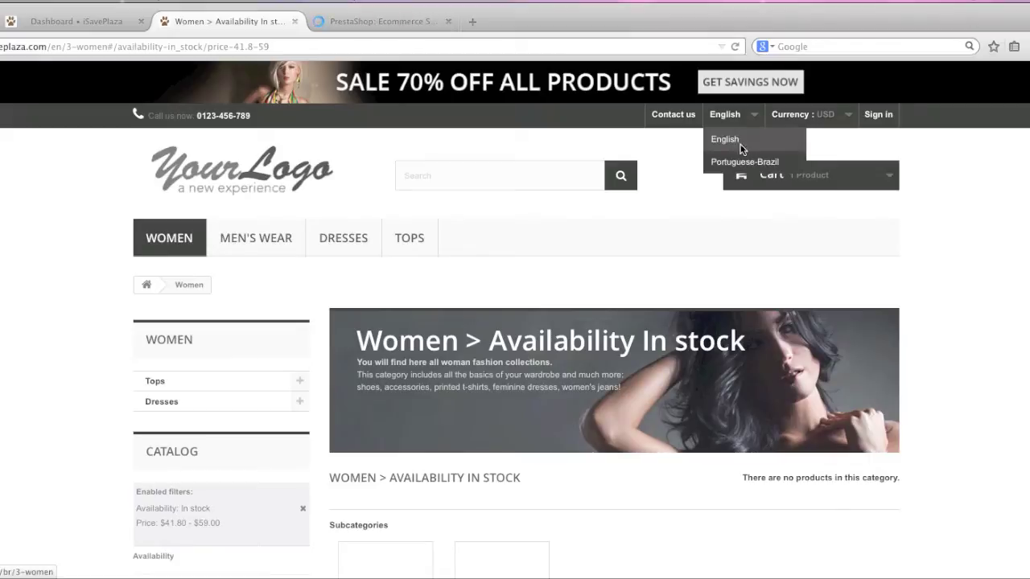
scroll(725, 276, "down", 15)
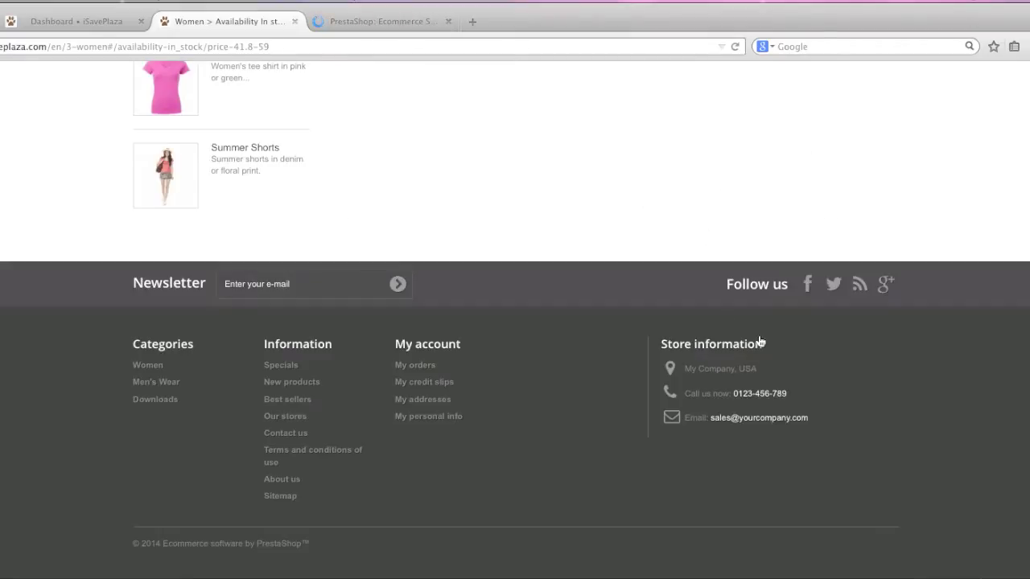
left_click(287, 416)
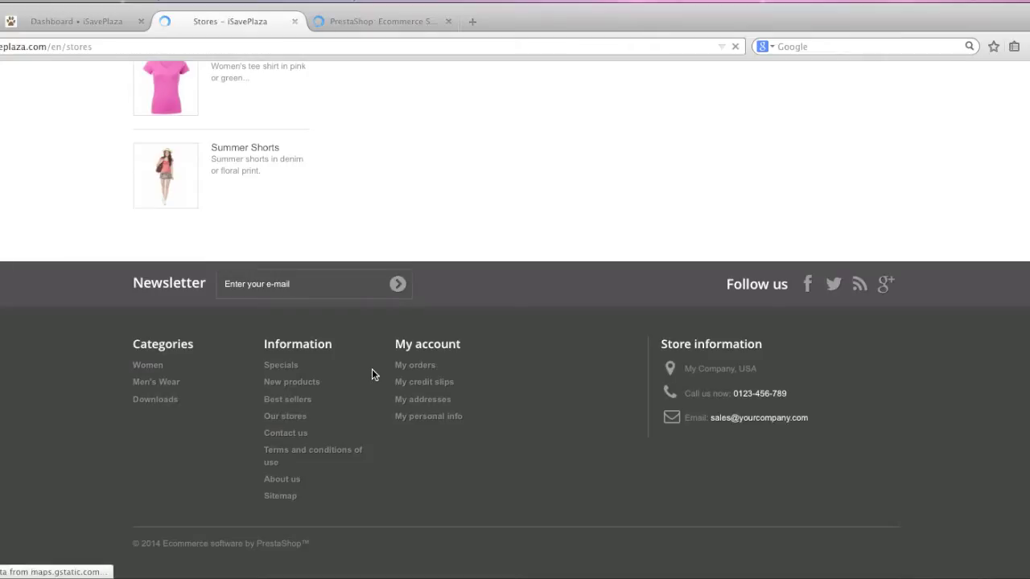
scroll(952, 326, "down", 7)
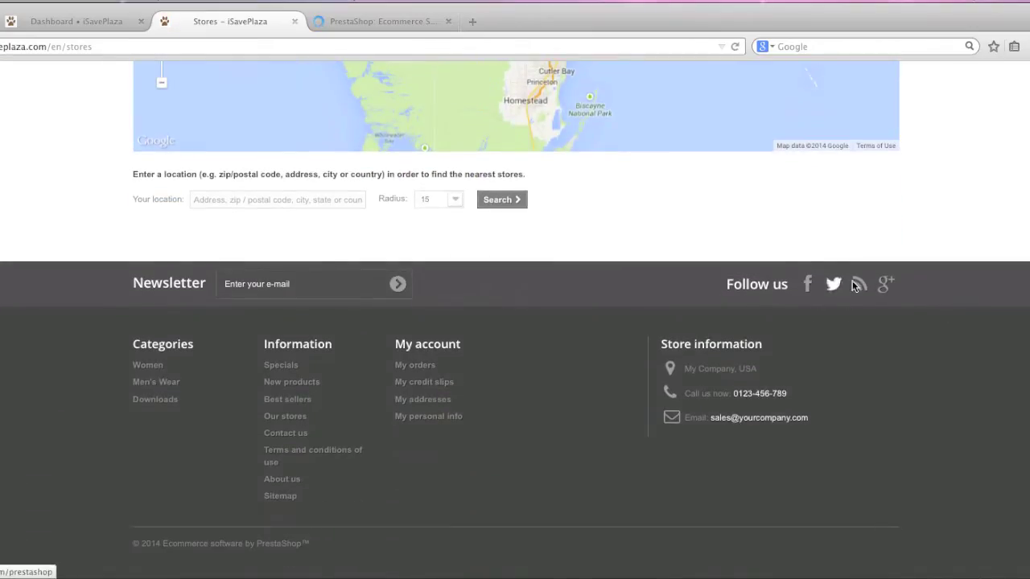
scroll(925, 305, "up", 6)
Open the Women's T-Shirt product page from the Women > T-shirts category
scroll(928, 307, "up", 2)
mouse_move(188, 237)
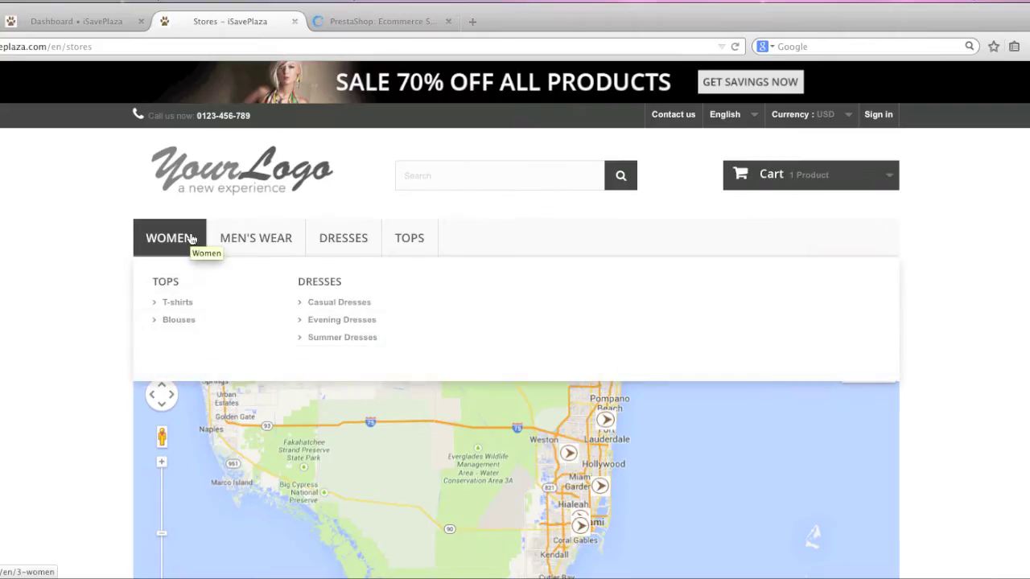
left_click(185, 303)
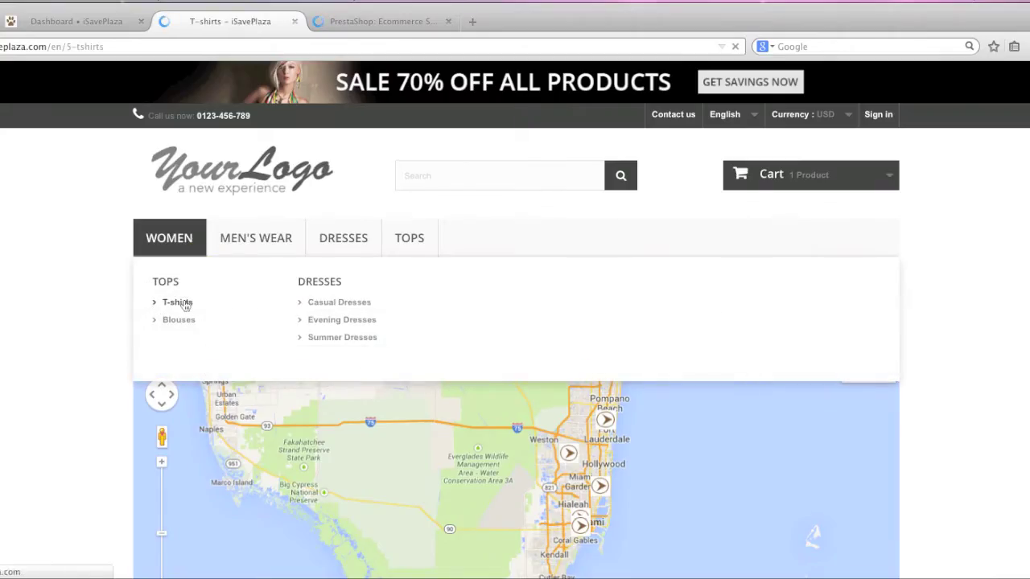
scroll(371, 327, "down", 5)
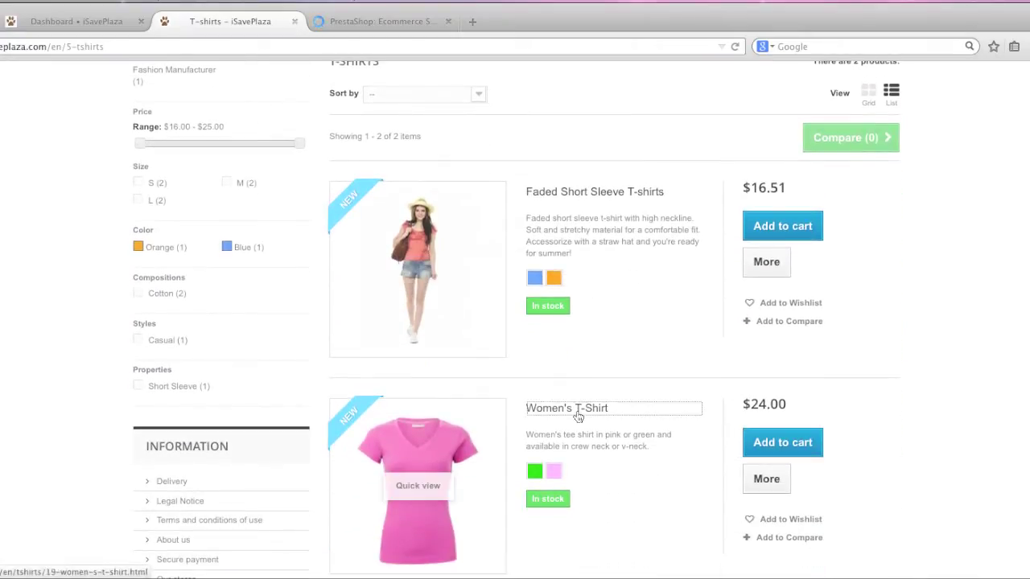
left_click(576, 408)
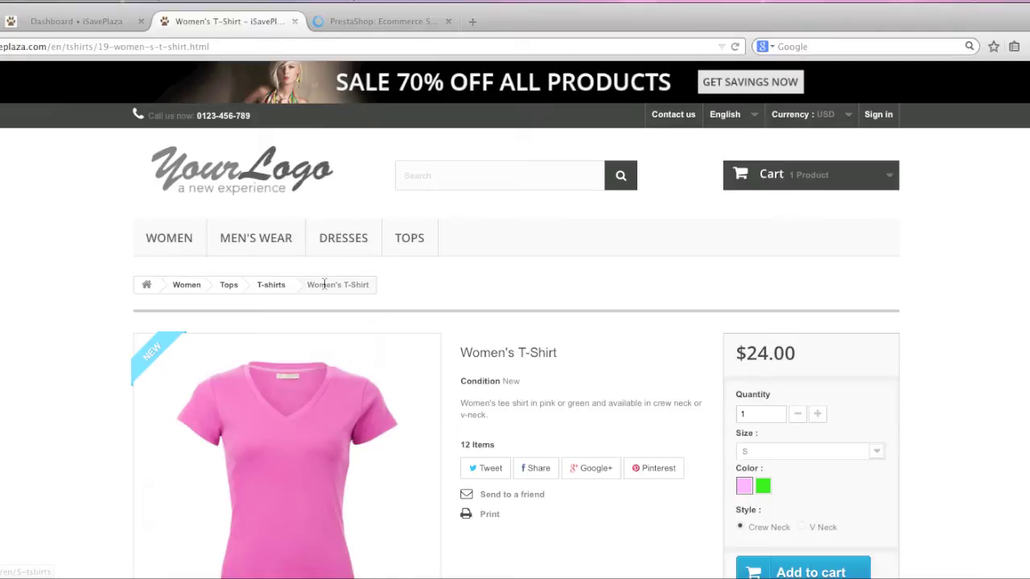
Set the $19.00 Women's T-Shirt to green, size L, and Crew Neck after trying V Neck
scroll(652, 333, "down", 4)
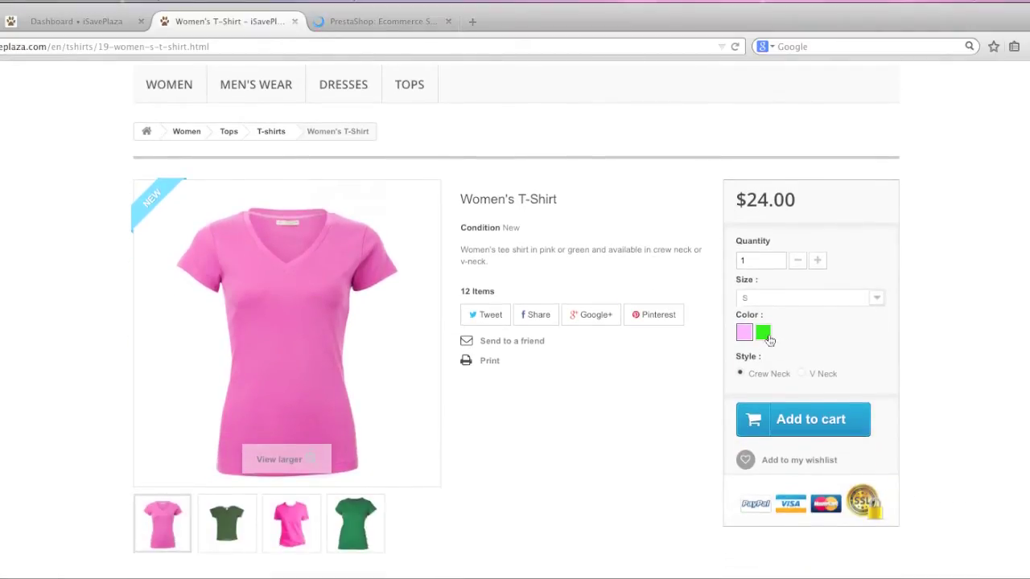
left_click(765, 334)
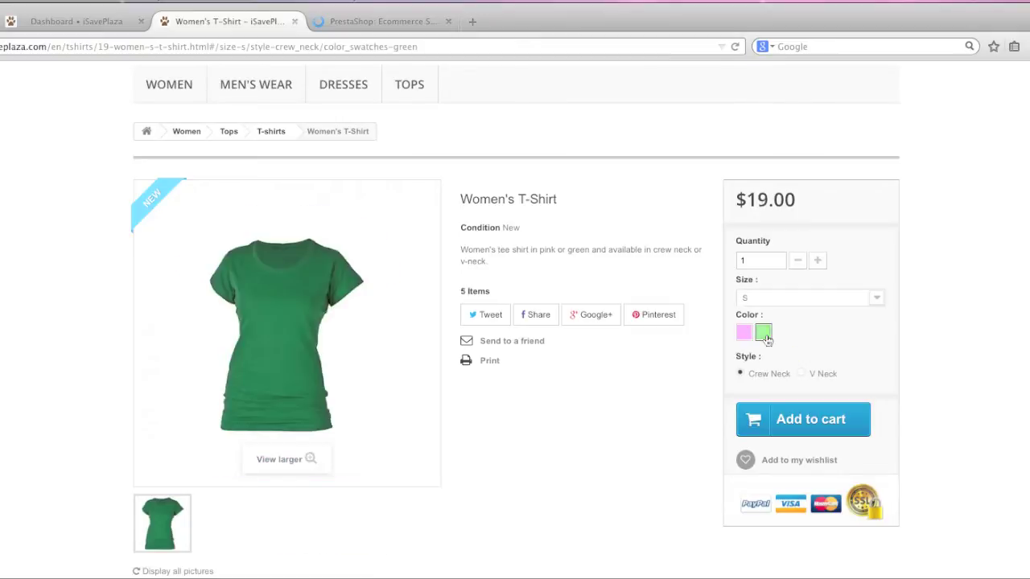
left_click(802, 296)
left_click(797, 334)
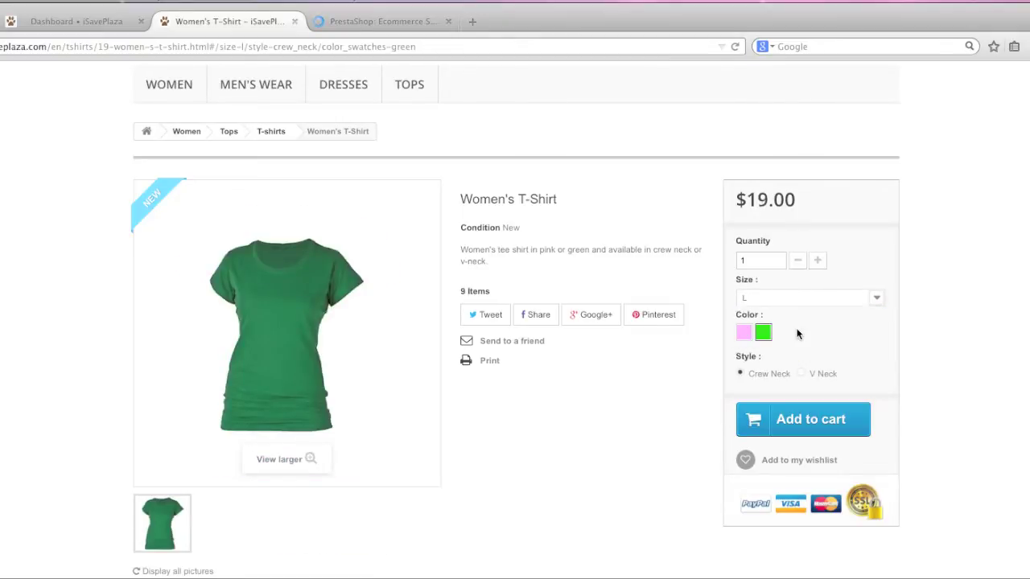
left_click(802, 372)
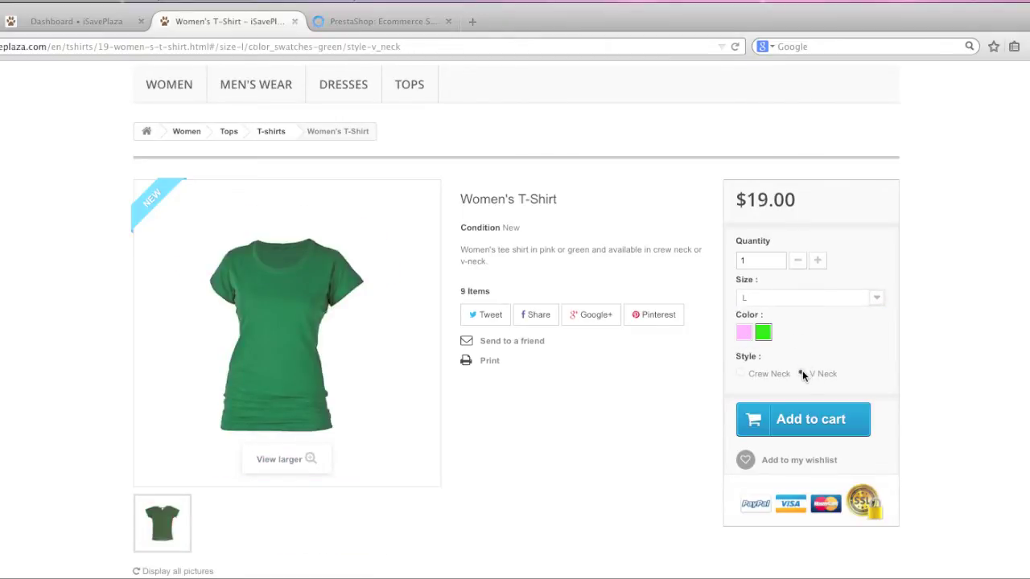
left_click(740, 375)
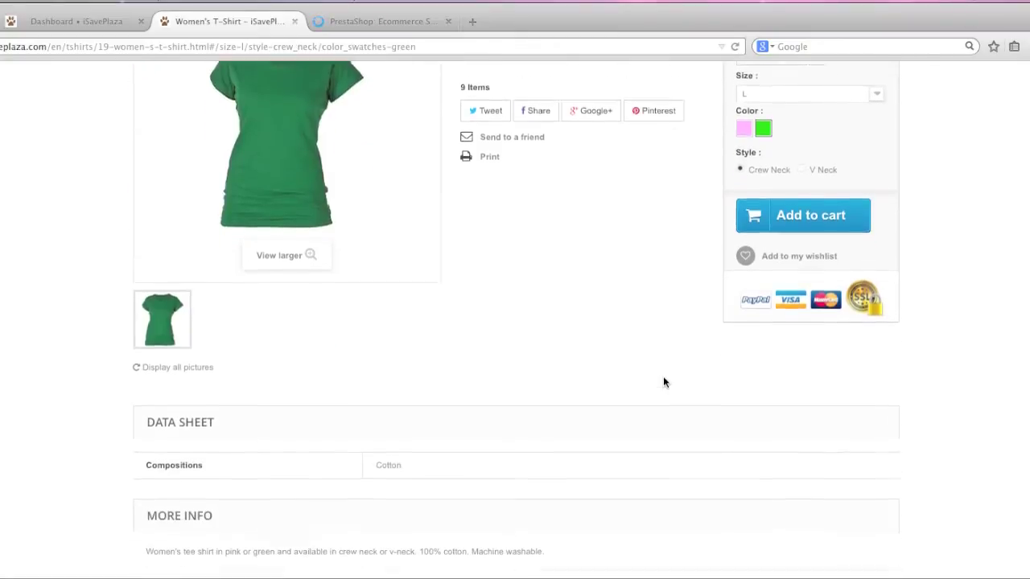
scroll(663, 378, "down", 3)
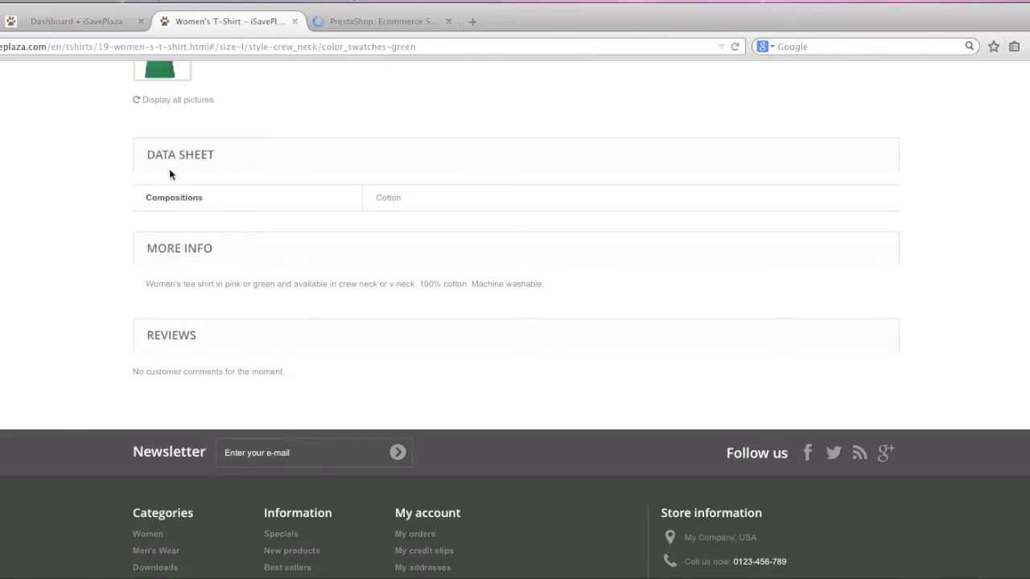
scroll(306, 313, "up", 10)
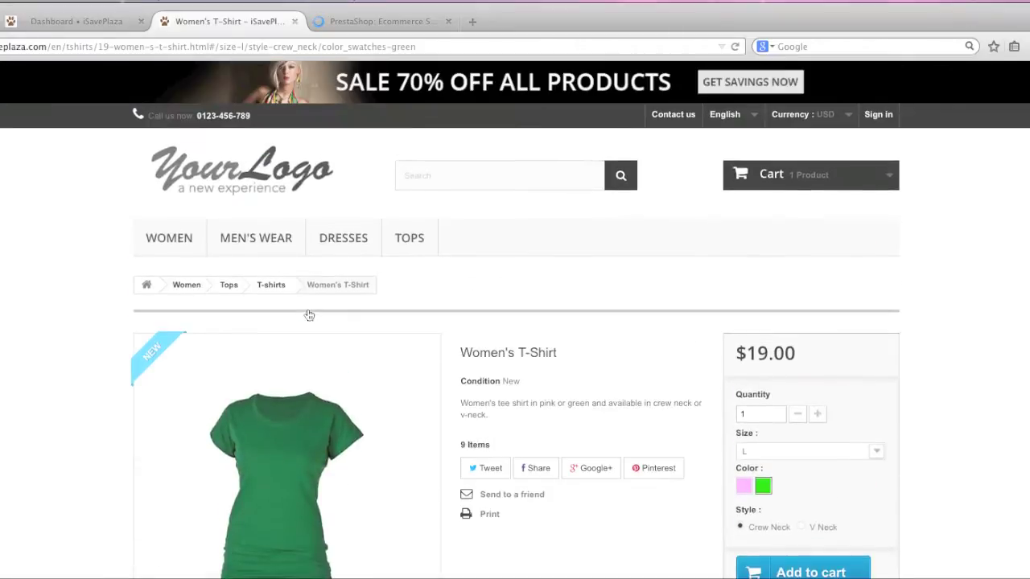
left_click(255, 186)
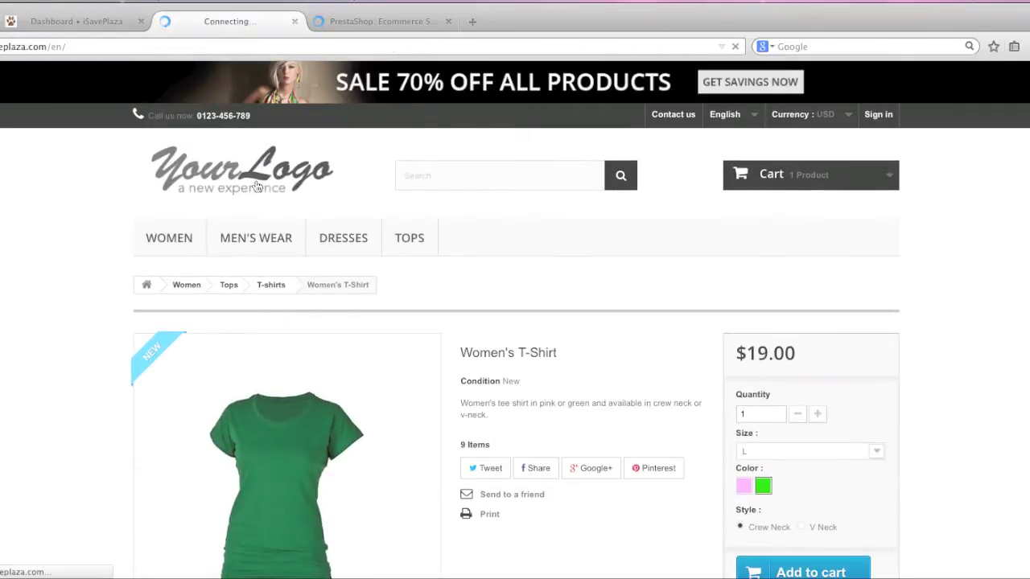
Open the $9.00 Jazz Music Single from New Arrivals and review its download and customization sections
scroll(395, 368, "down", 3)
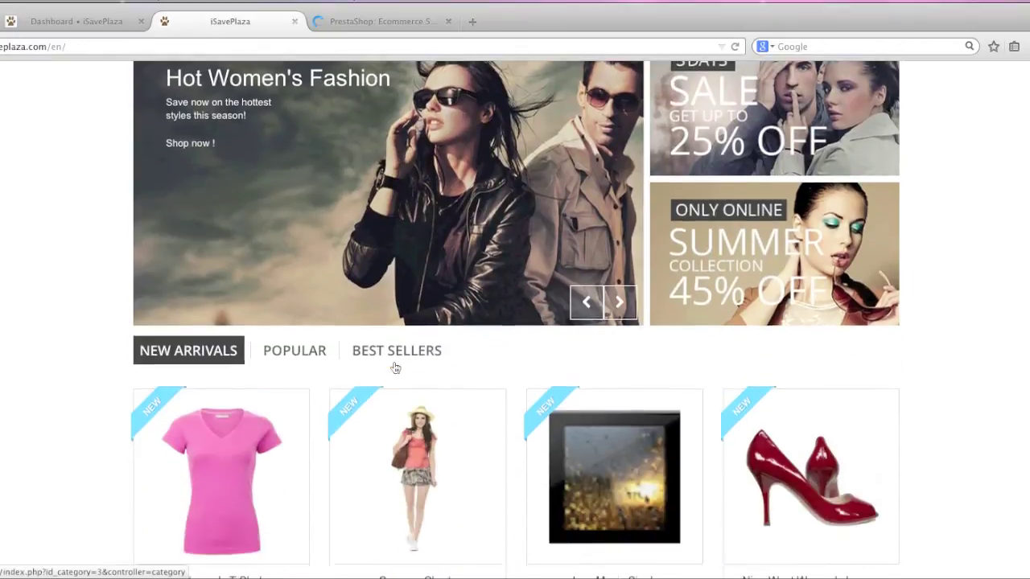
scroll(395, 367, "down", 3)
left_click(612, 367)
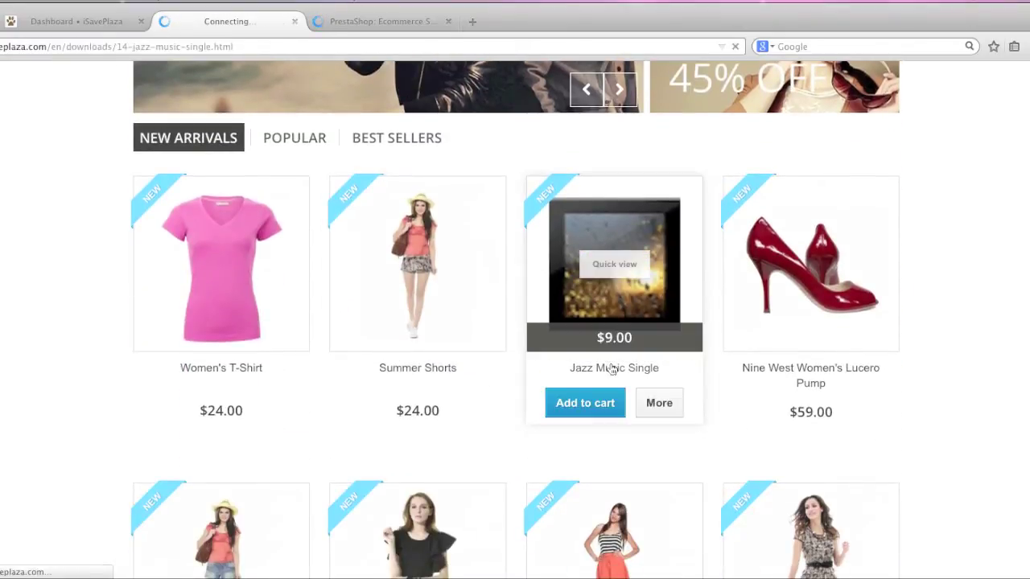
scroll(481, 414, "down", 3)
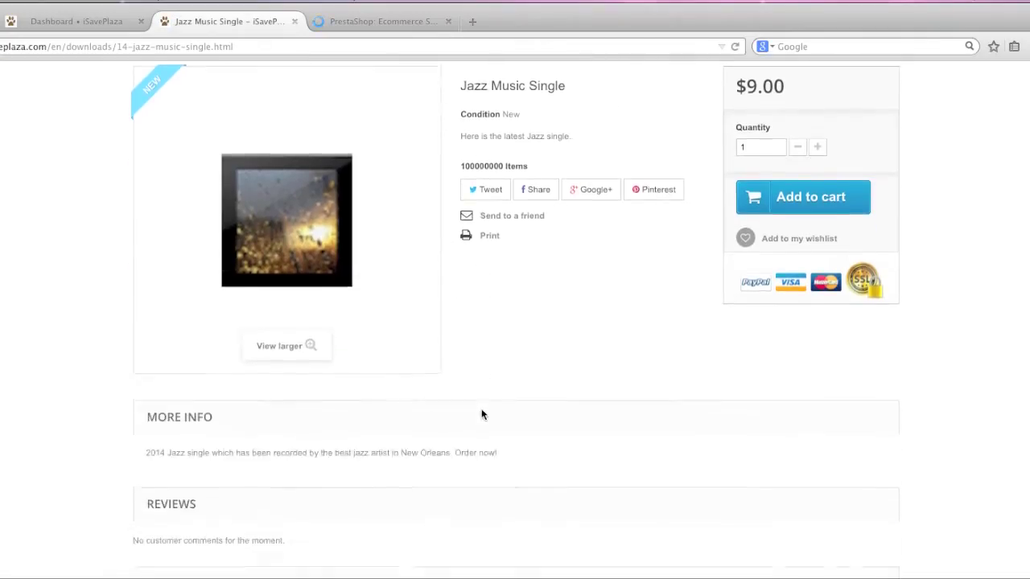
scroll(481, 414, "down", 5)
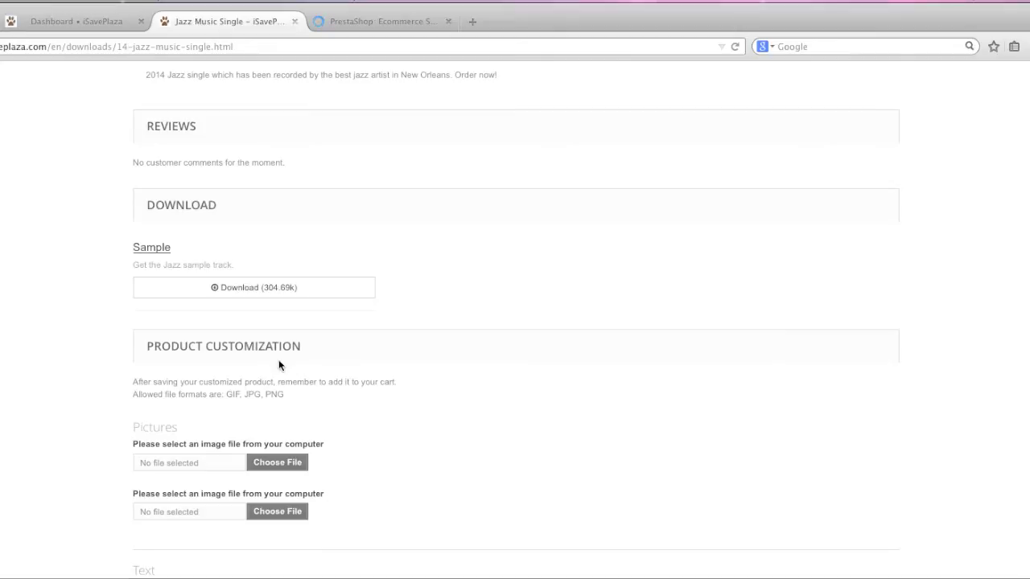
scroll(286, 366, "down", 5)
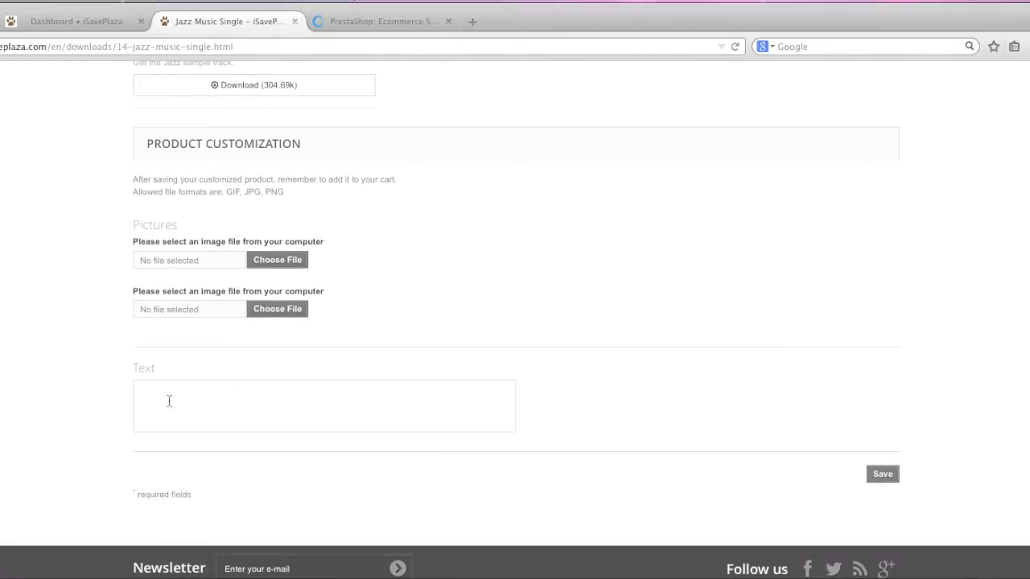
scroll(481, 444, "up", 15)
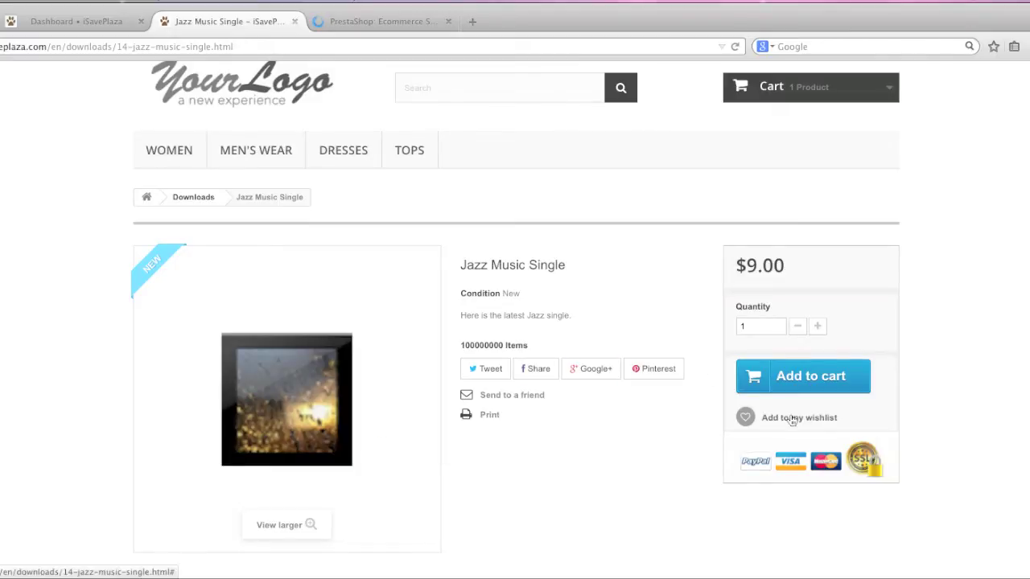
Add the Jazz Music Single to the cart and review the $40.00 two-product cart summary
scroll(683, 404, "up", 3)
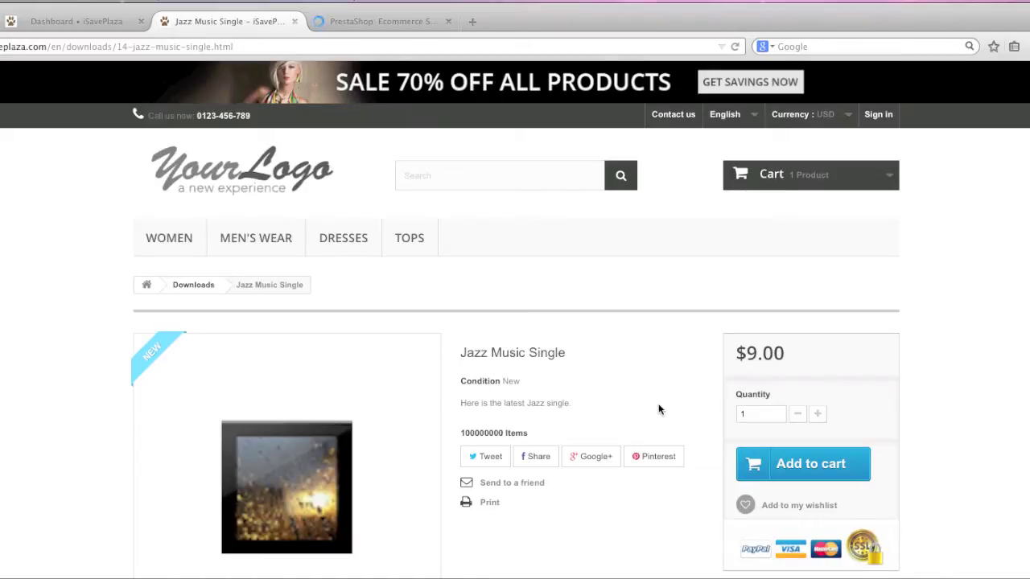
scroll(659, 409, "down", 1)
left_click(790, 433)
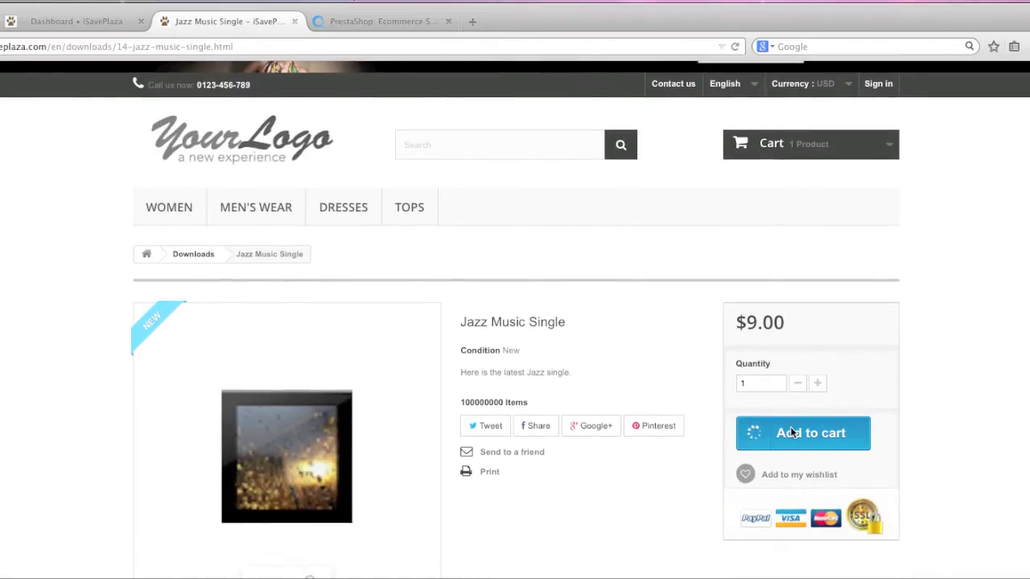
left_click(732, 326)
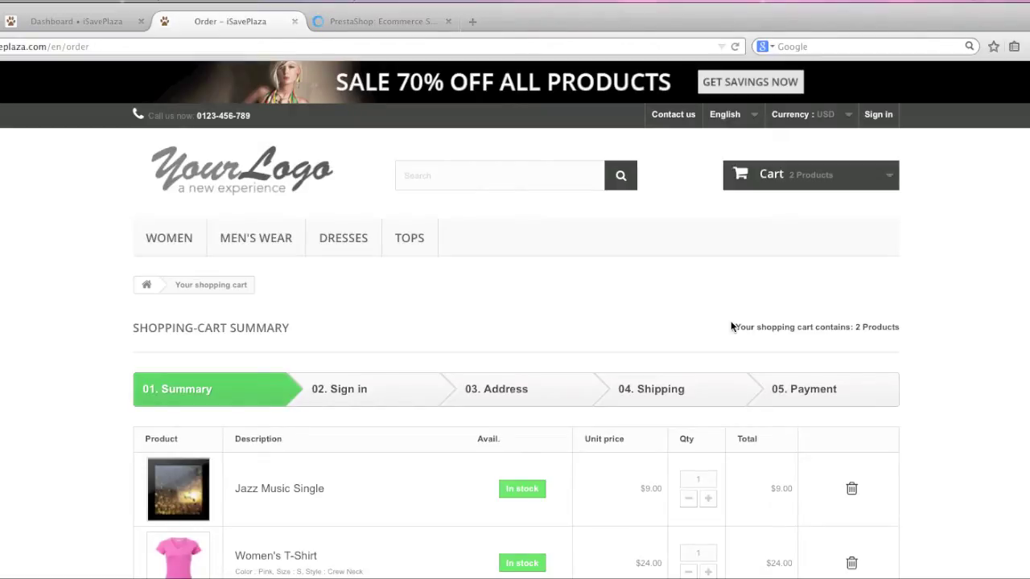
scroll(669, 374, "down", 5)
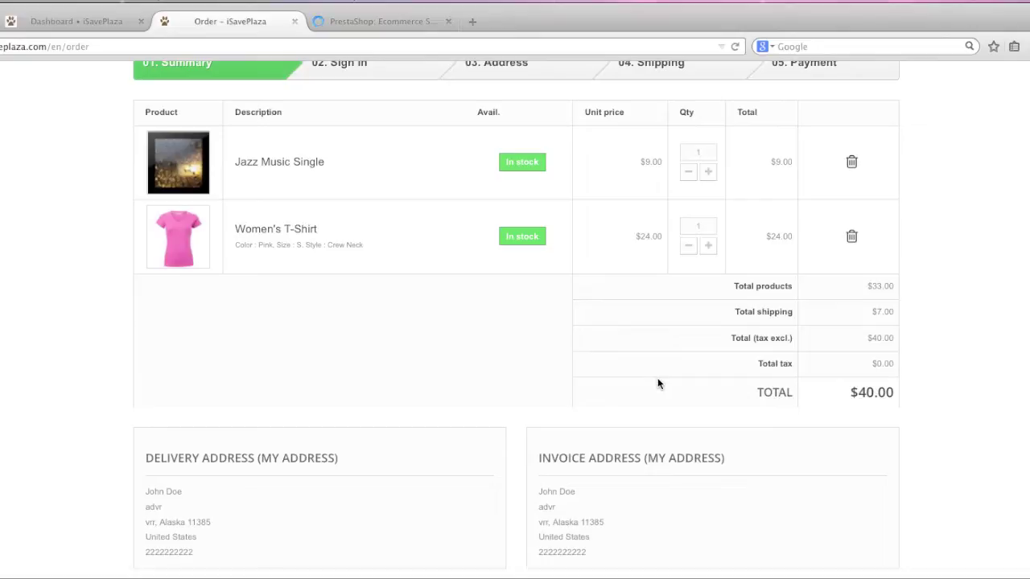
scroll(659, 398, "down", 3)
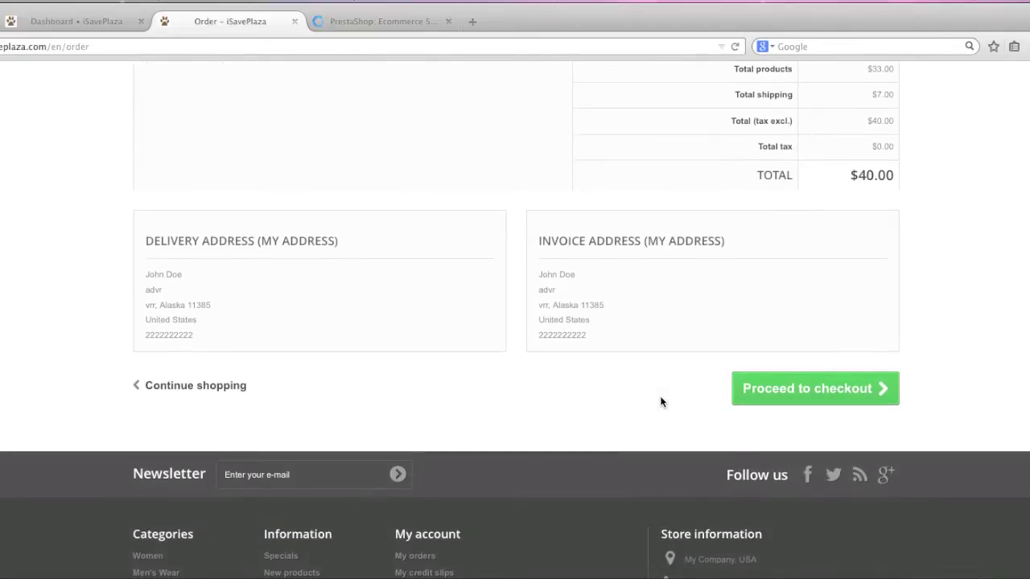
scroll(661, 401, "up", 1)
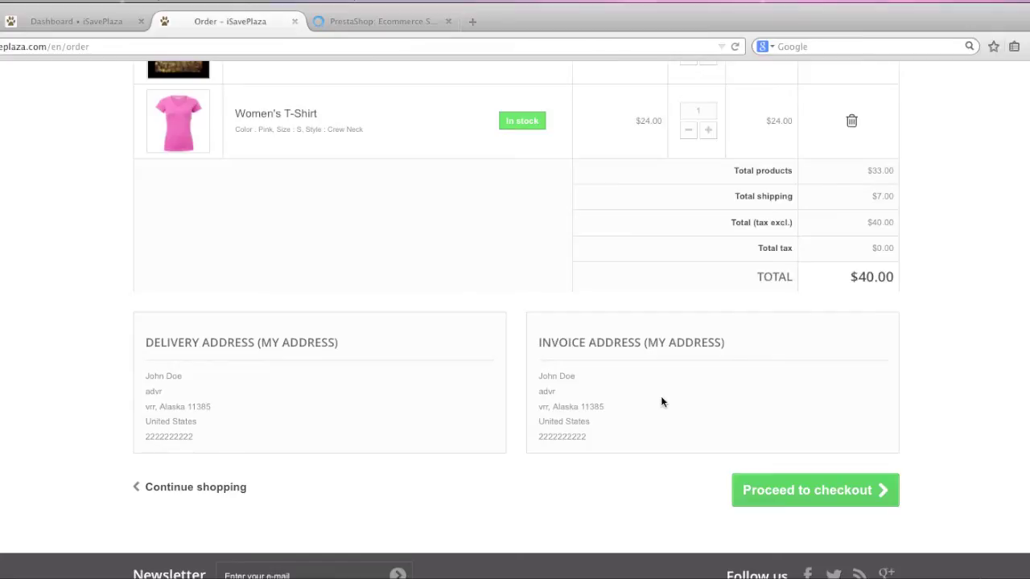
scroll(724, 434, "up", 5)
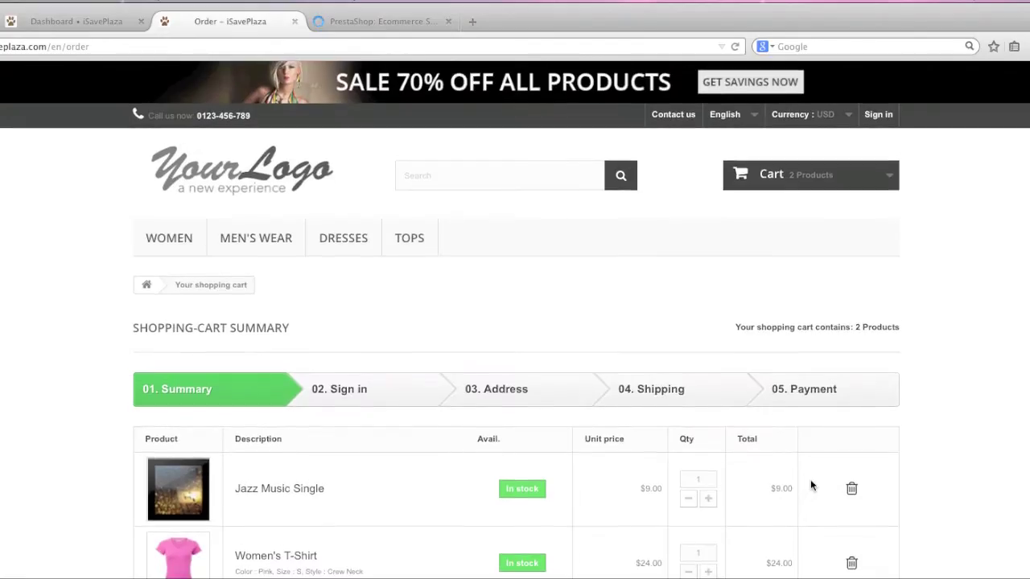
From the Women category, view the Nine West Women's Lucero Pump page and return to the listing
left_click(158, 239)
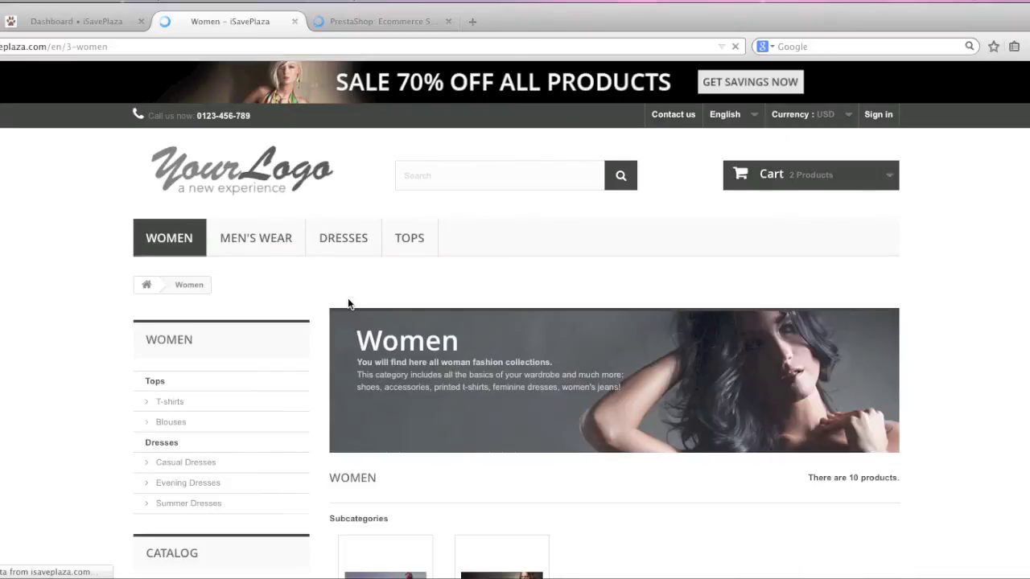
scroll(587, 361, "down", 15)
left_click(544, 234)
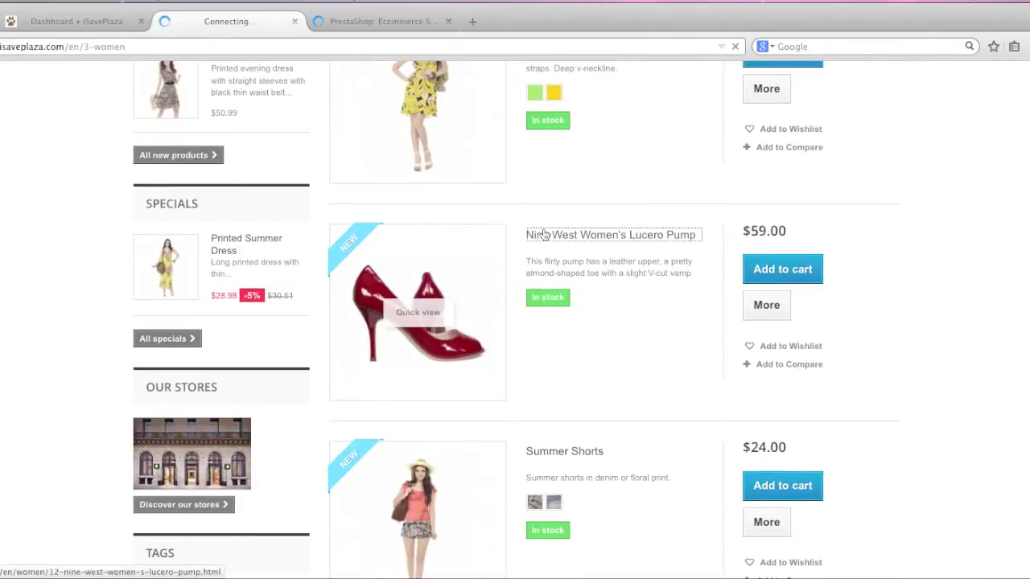
scroll(593, 384, "down", 8)
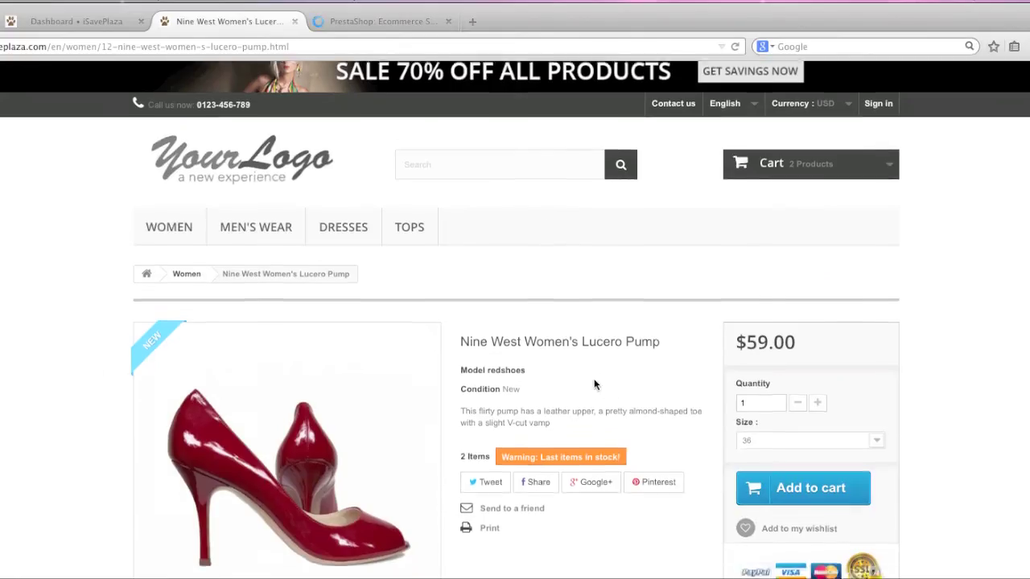
scroll(593, 385, "down", 3)
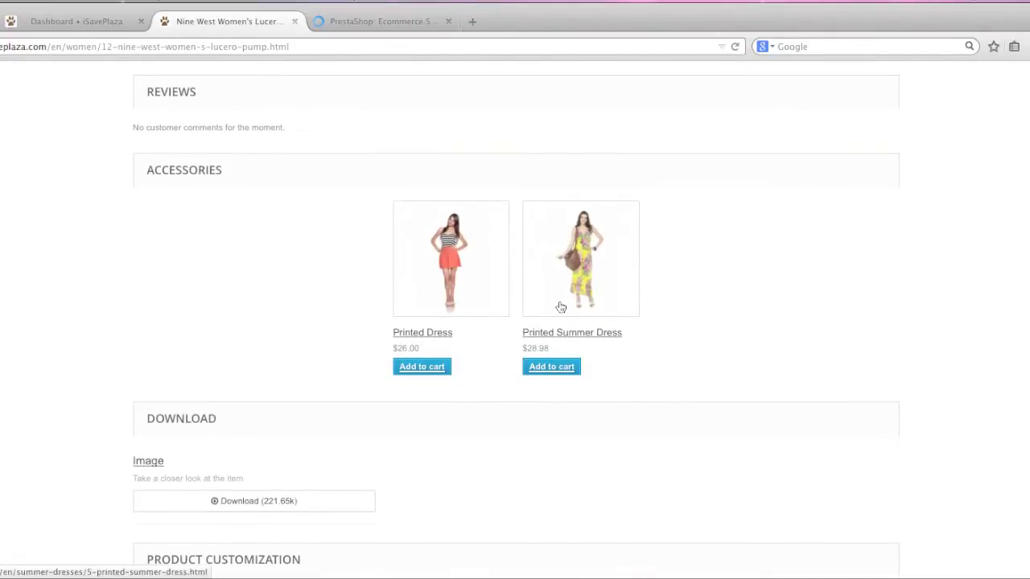
key("alt+Left")
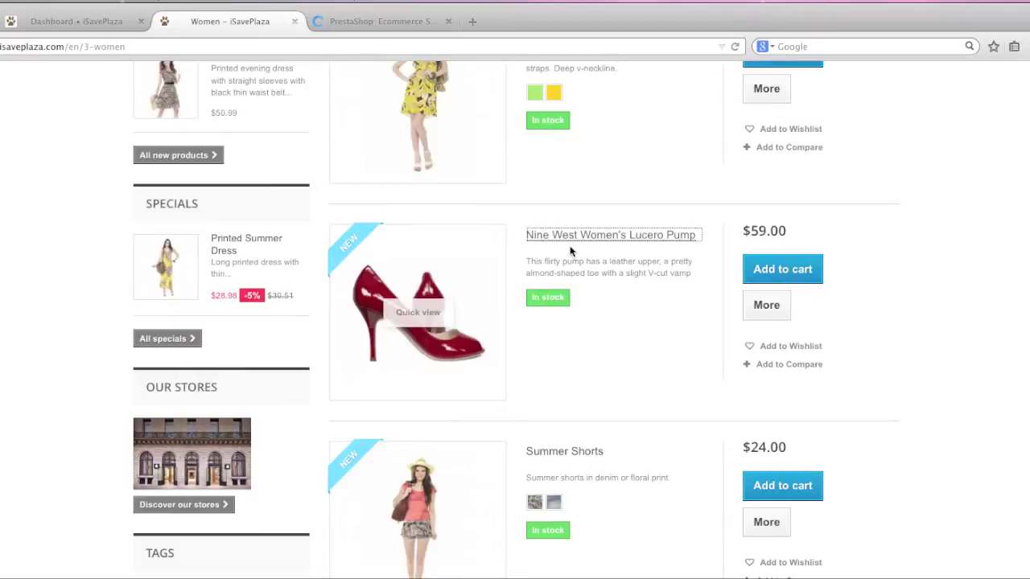
Add the Lucero Pump and the Summer Shorts to the product comparison
left_click(780, 367)
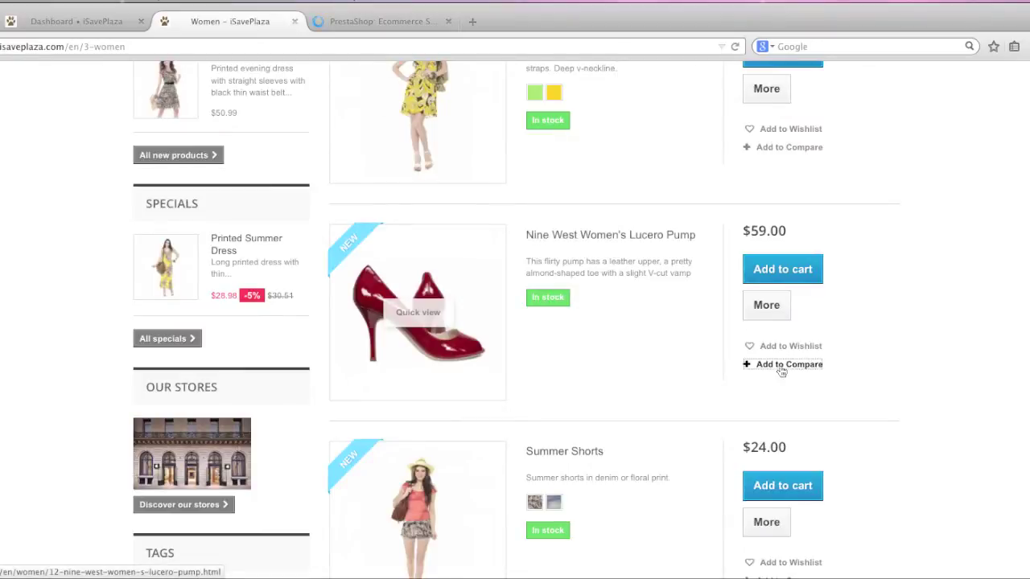
scroll(776, 368, "down", 5)
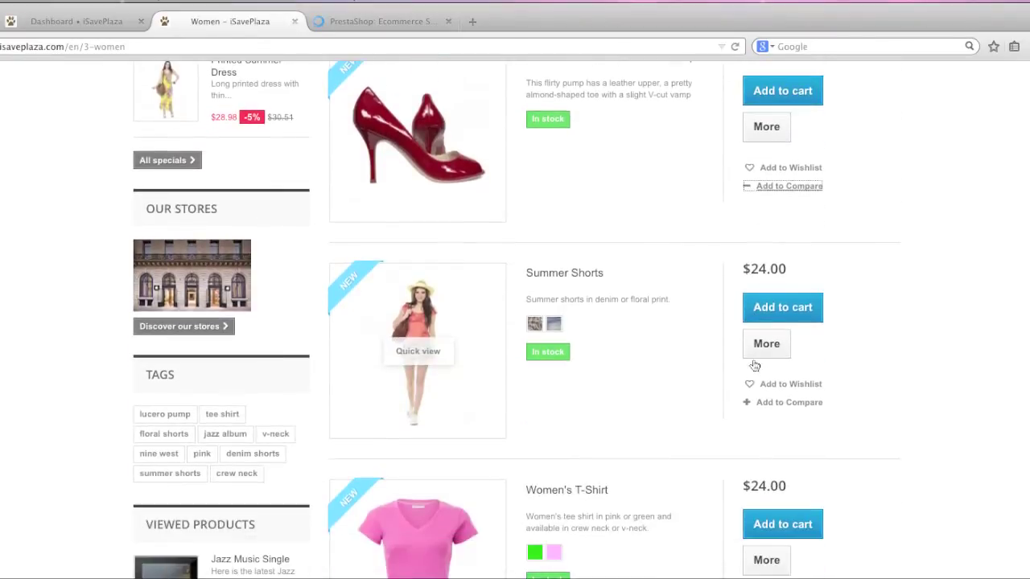
left_click(763, 404)
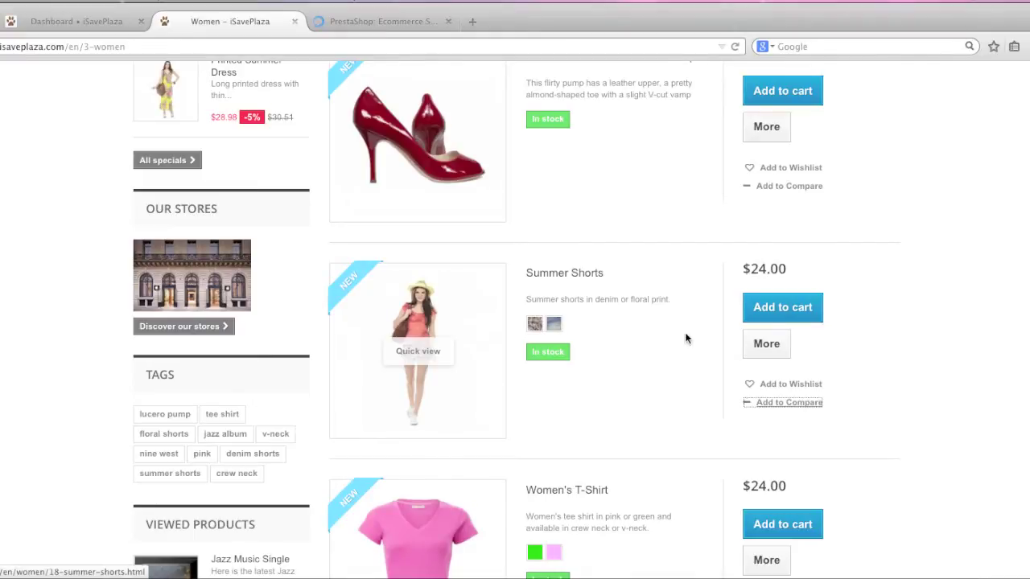
scroll(715, 361, "up", 6)
scroll(715, 361, "up", 20)
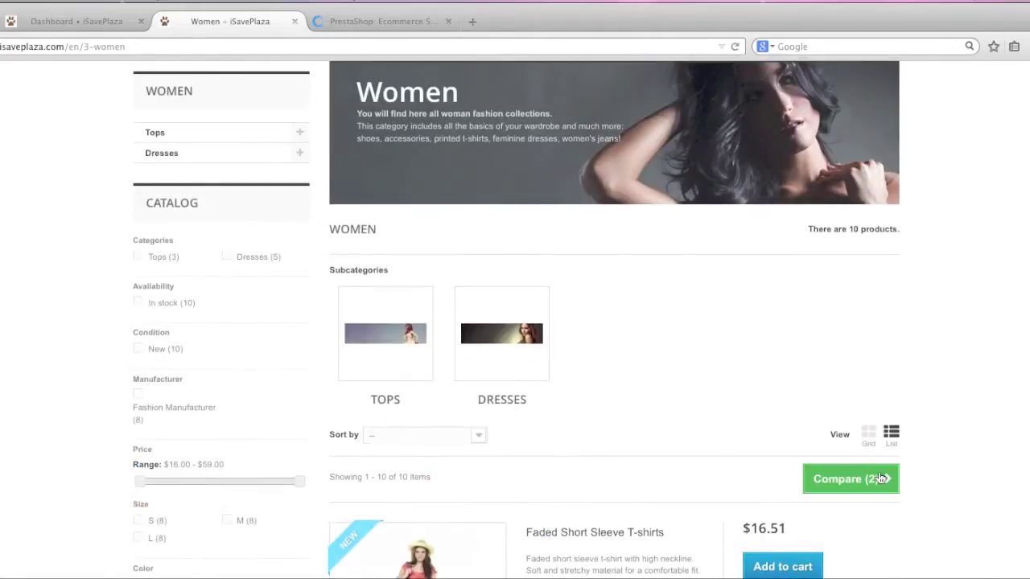
left_click(885, 478)
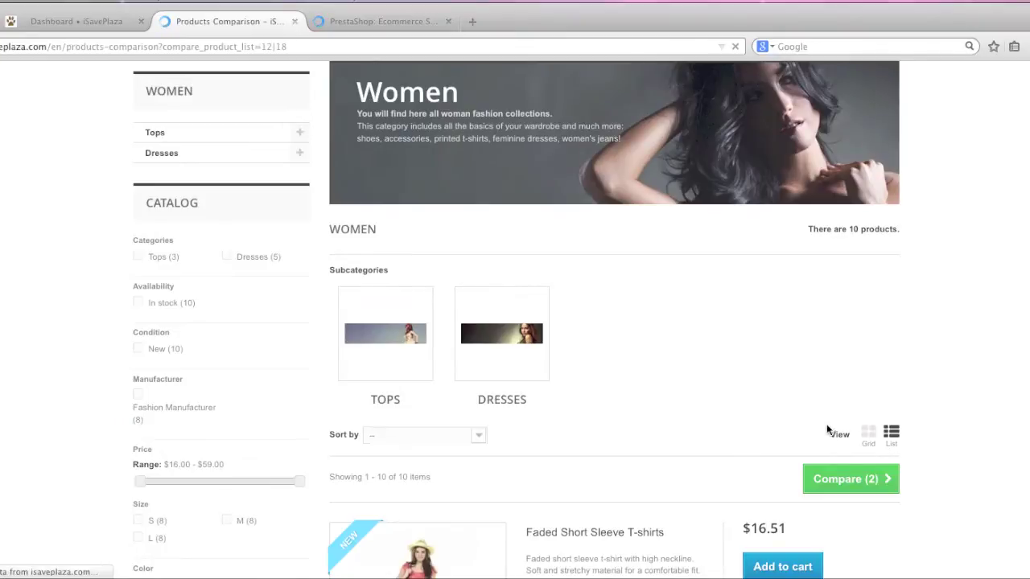
Scroll through the side-by-side comparison of the Lucero Pump and Summer Shorts
scroll(1027, 418, "down", 9)
scroll(1027, 418, "down", 6)
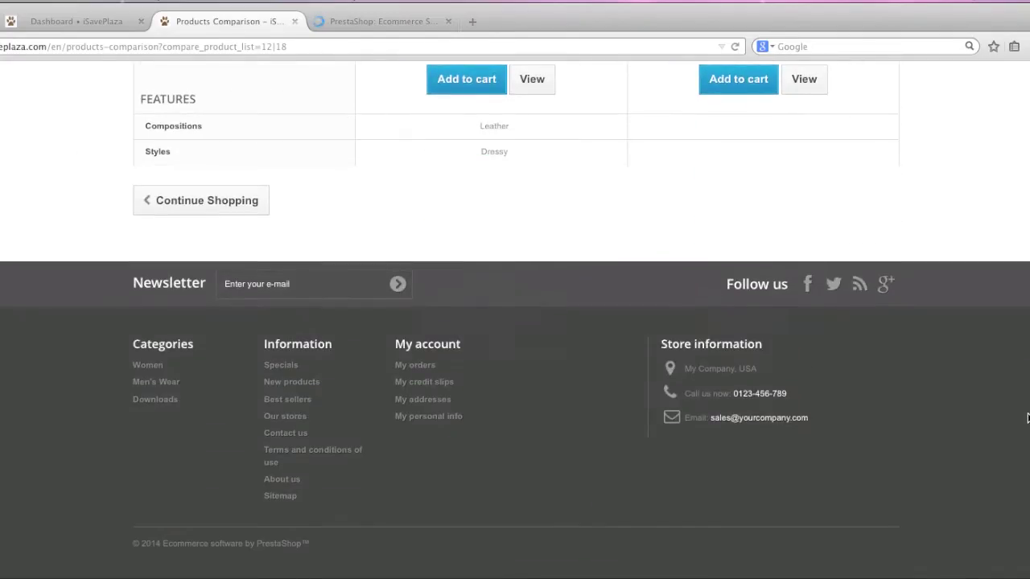
scroll(1027, 418, "up", 15)
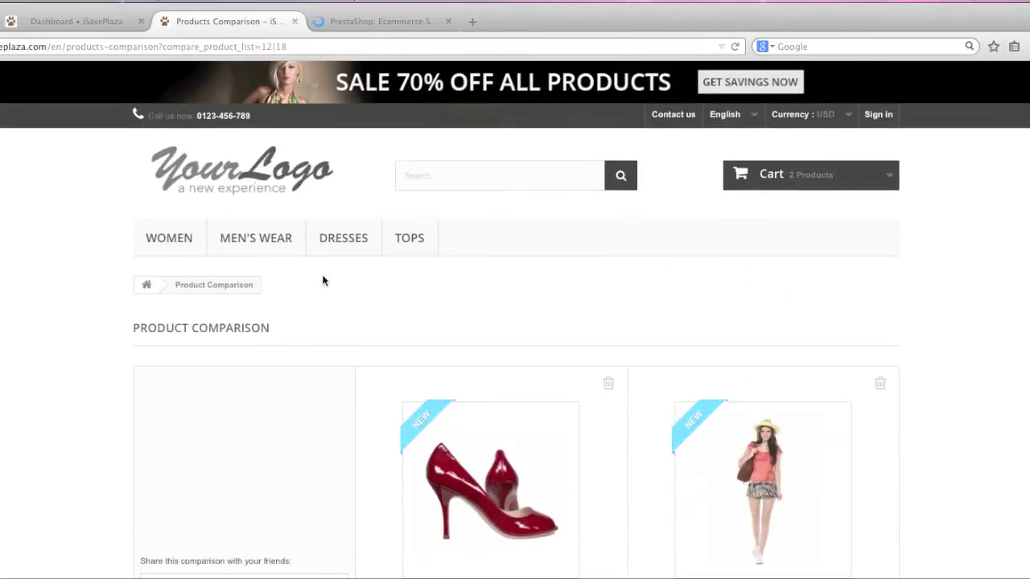
Return to Women and open the Faded Short Sleeve T-shirts page ($16.51, 299 in stock)
left_click(169, 241)
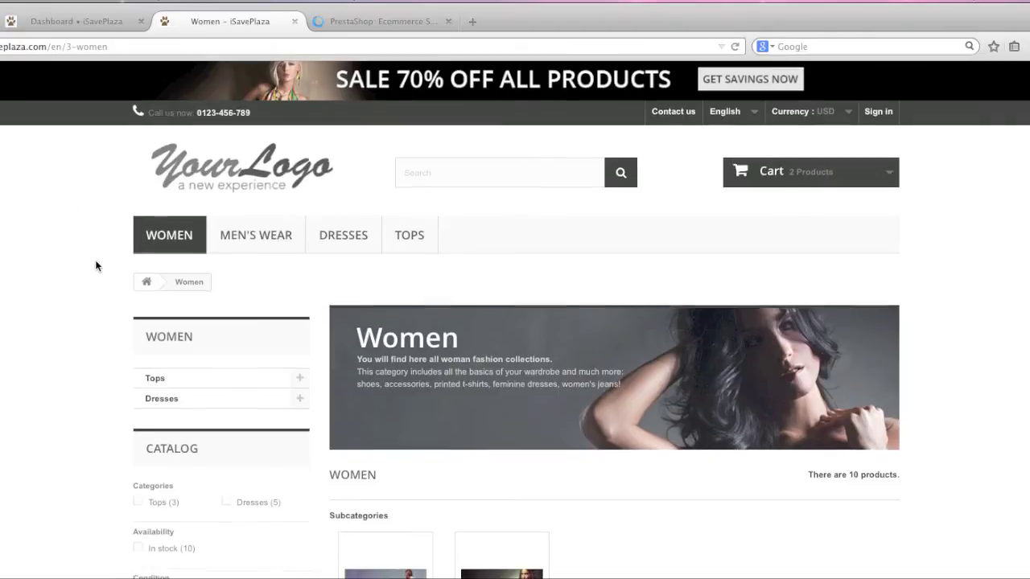
scroll(95, 260, "down", 6)
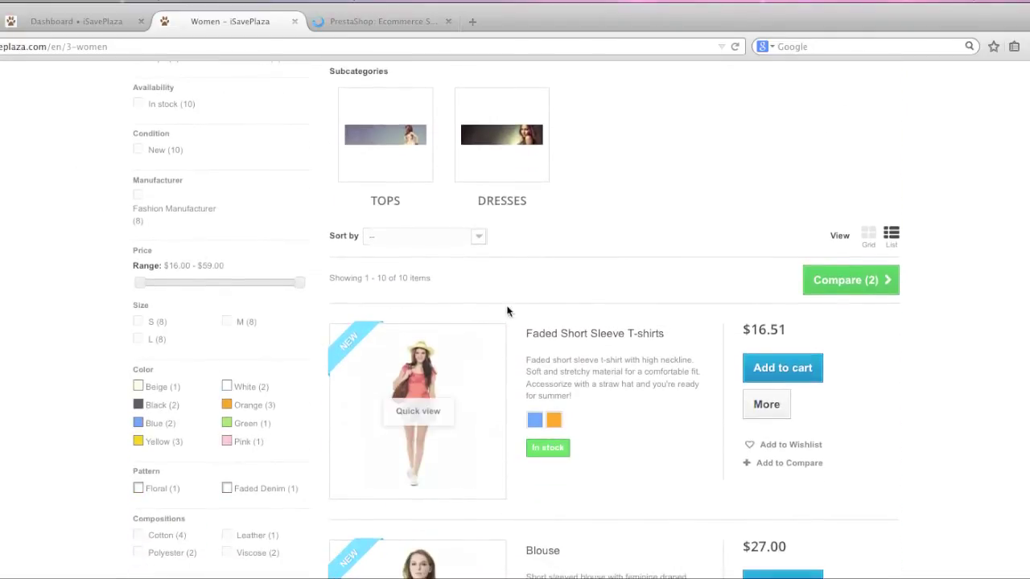
left_click(594, 333)
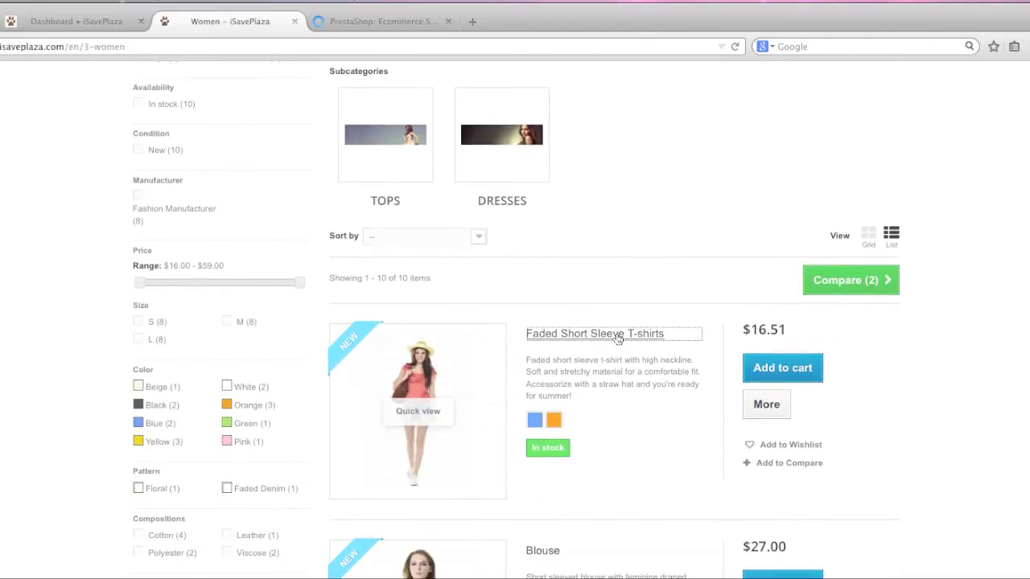
left_click(418, 402)
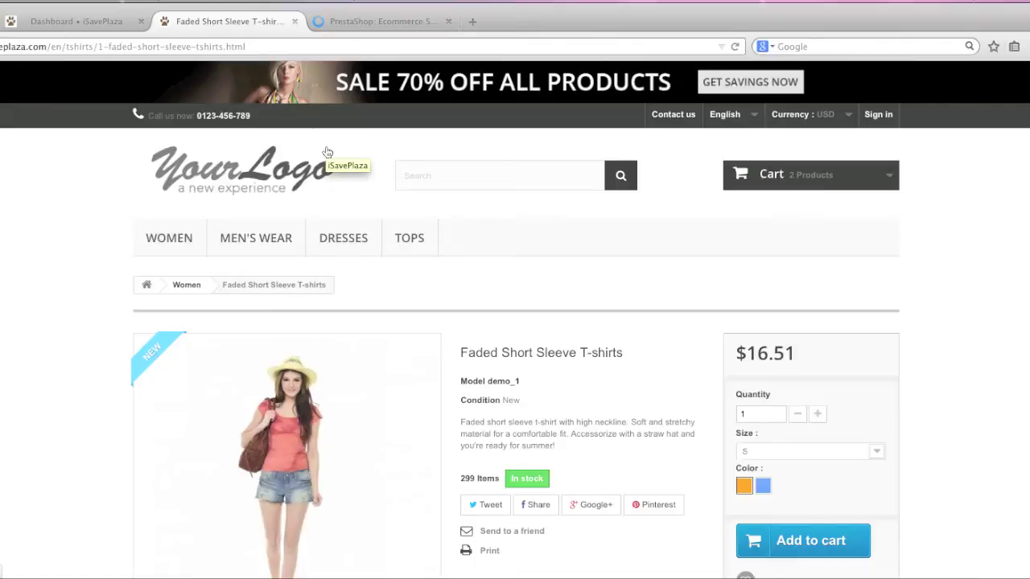
Review the admin dashboard's $763,504 in sales and 6,336 orders, then open the catalogue's Products list
left_click(105, 20)
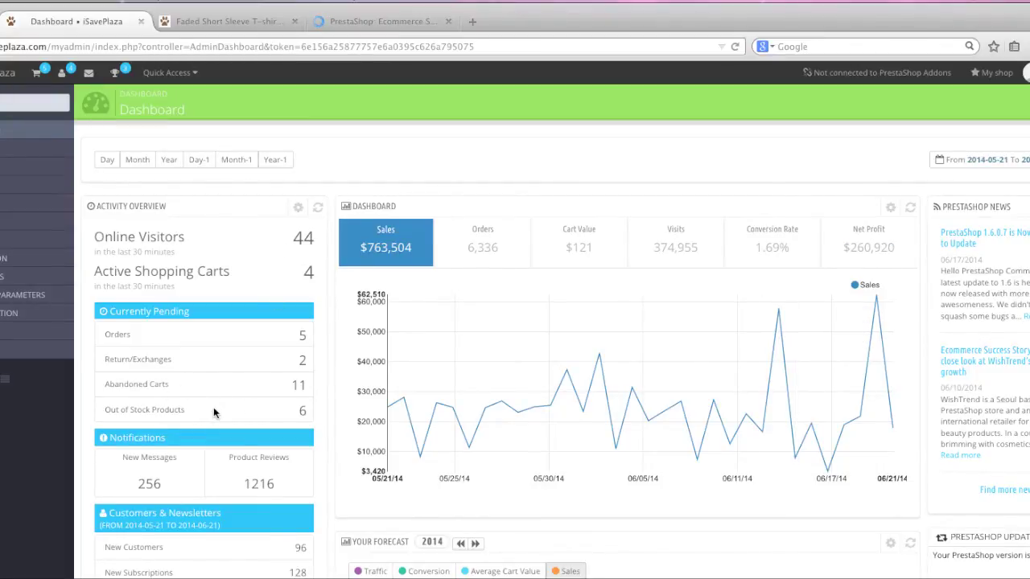
scroll(213, 407, "down", 3)
scroll(207, 352, "down", 8)
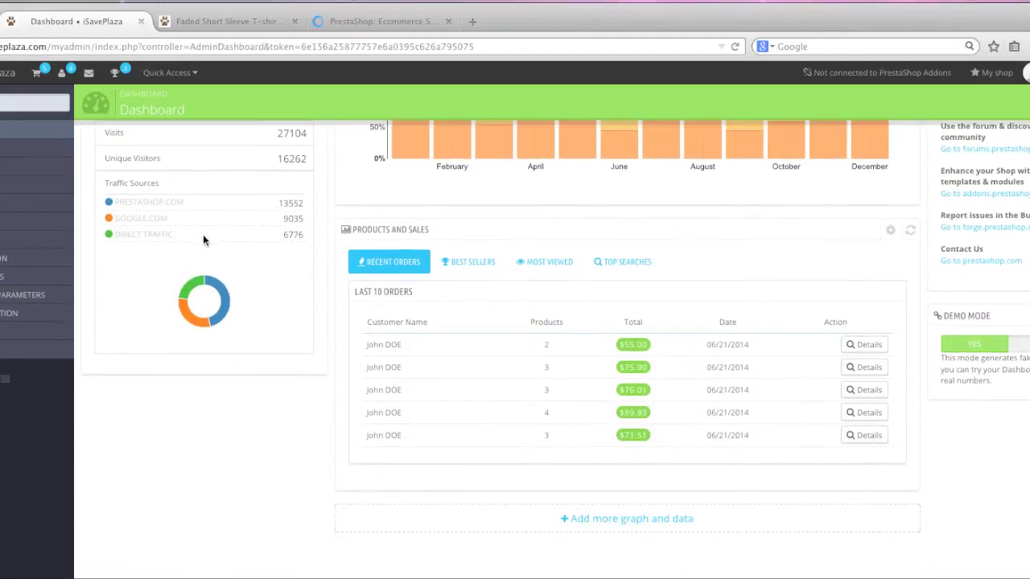
scroll(265, 333, "up", 10)
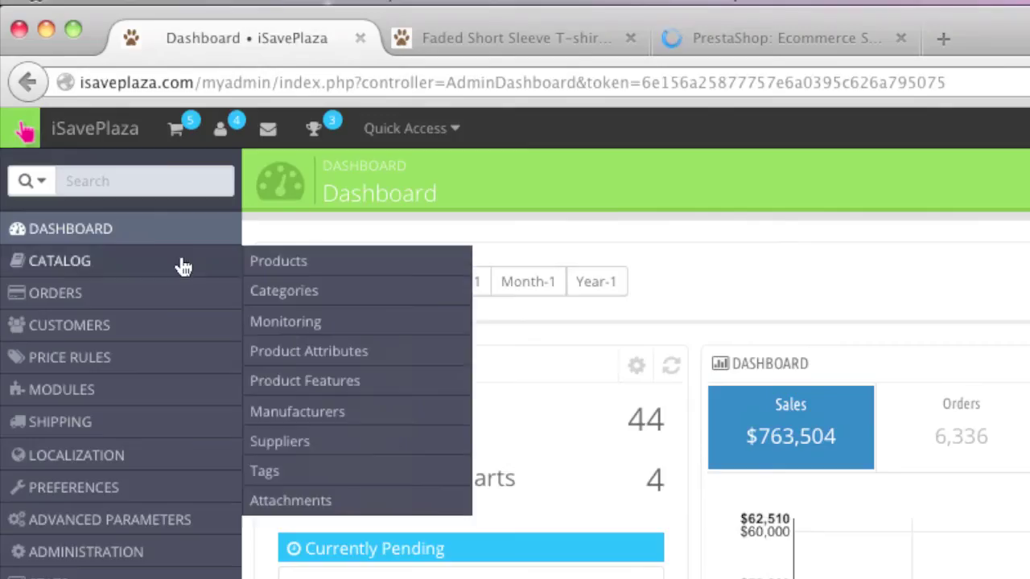
left_click(40, 145)
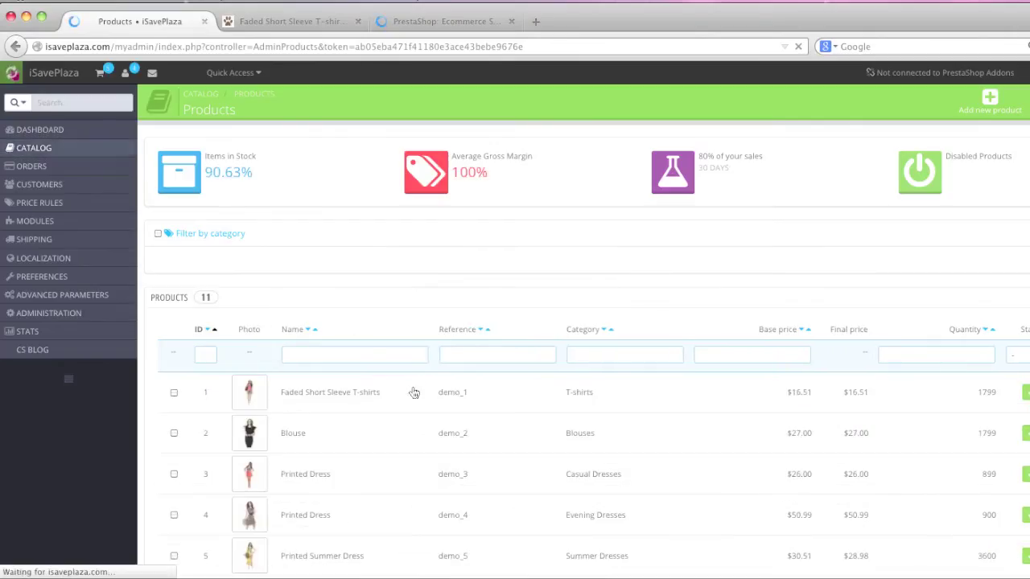
Scroll the product list, open a blank new-product form, then go to Catalog > Categories
scroll(414, 391, "down", 2)
scroll(413, 391, "down", 2)
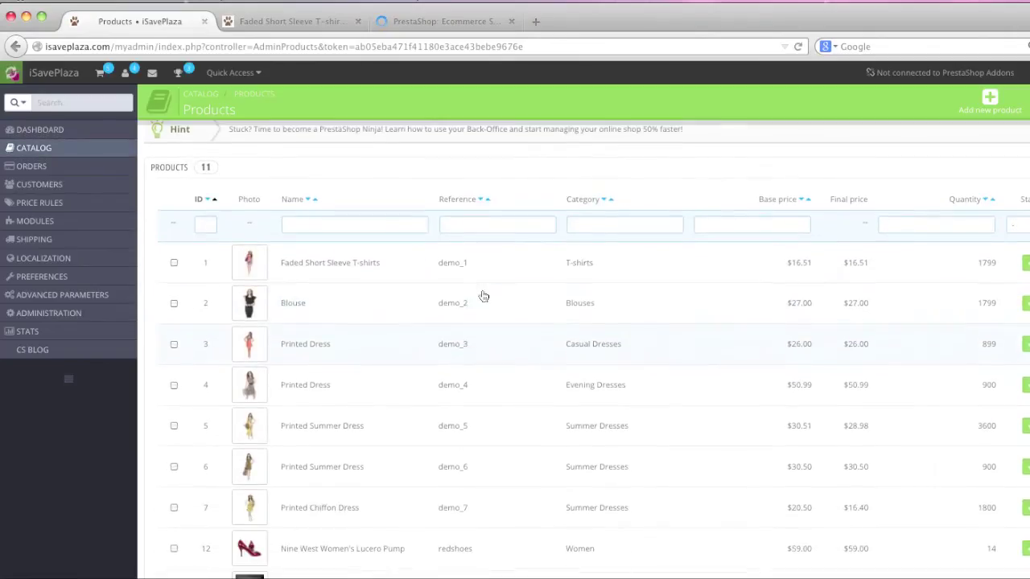
scroll(488, 345, "up", 3)
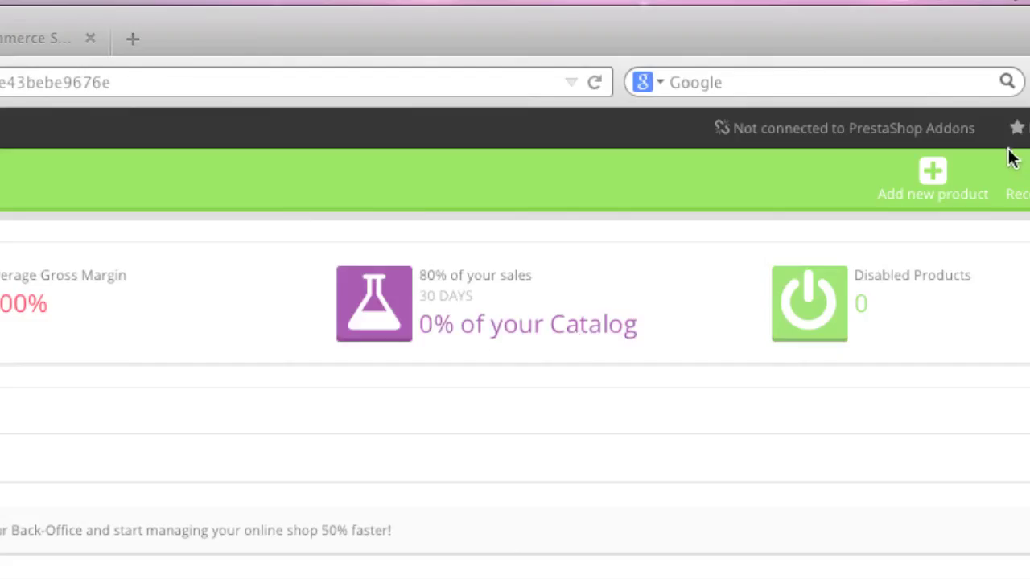
left_click(935, 195)
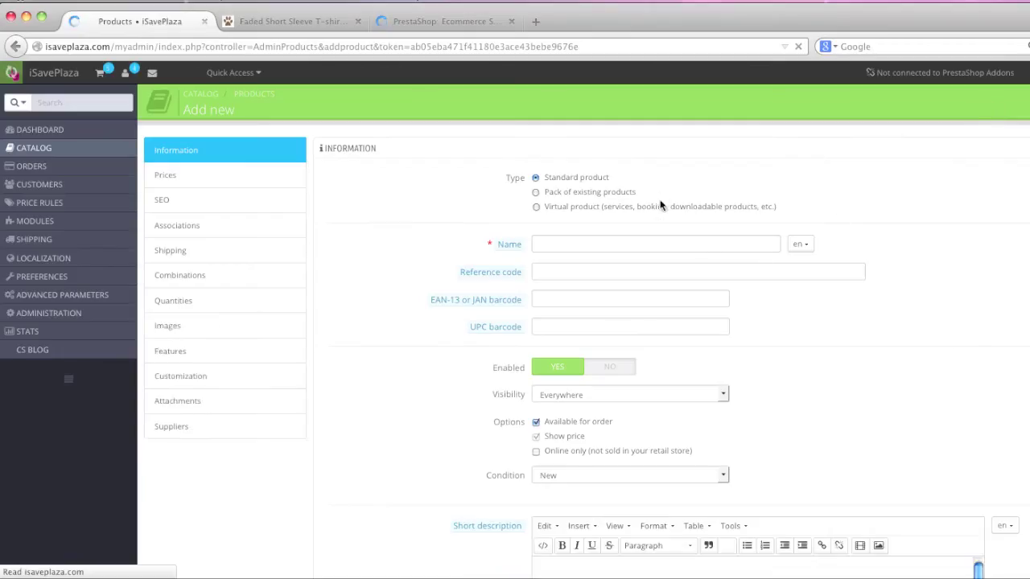
mouse_move(50, 147)
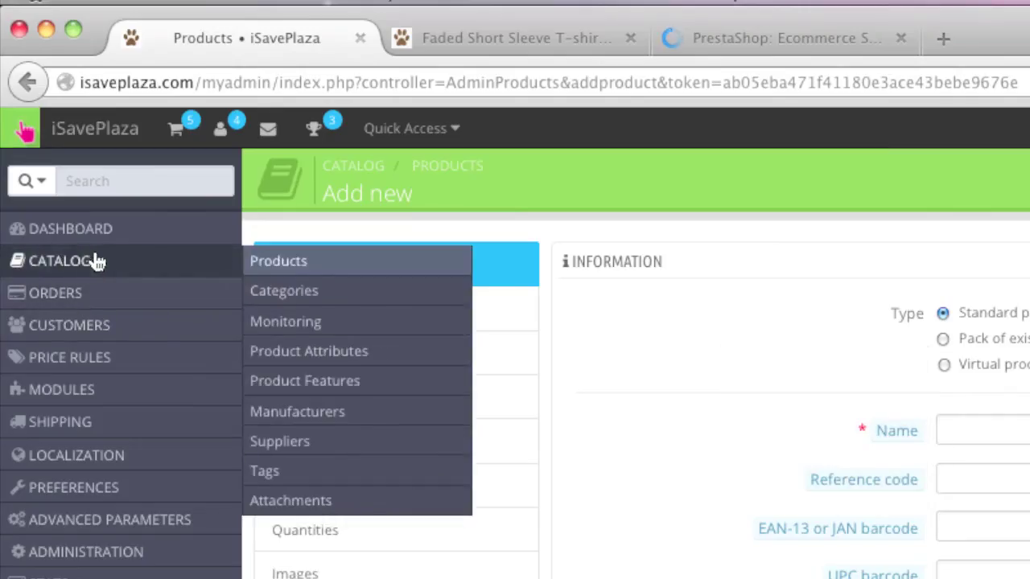
left_click(329, 298)
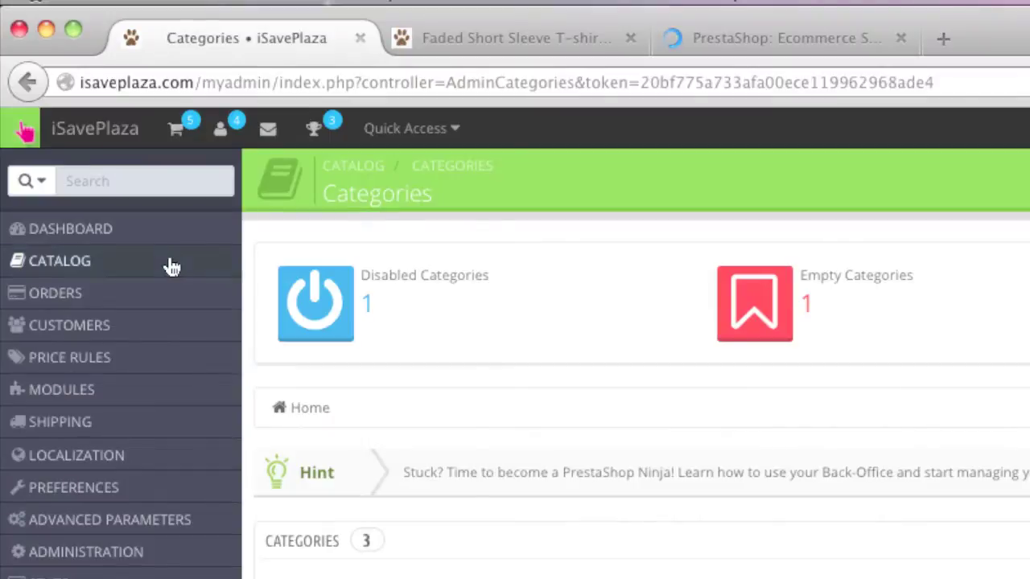
Open the Product Attributes list (Size, Color, Pattern and others), then go to the Modules page
mouse_move(95, 149)
left_click(334, 357)
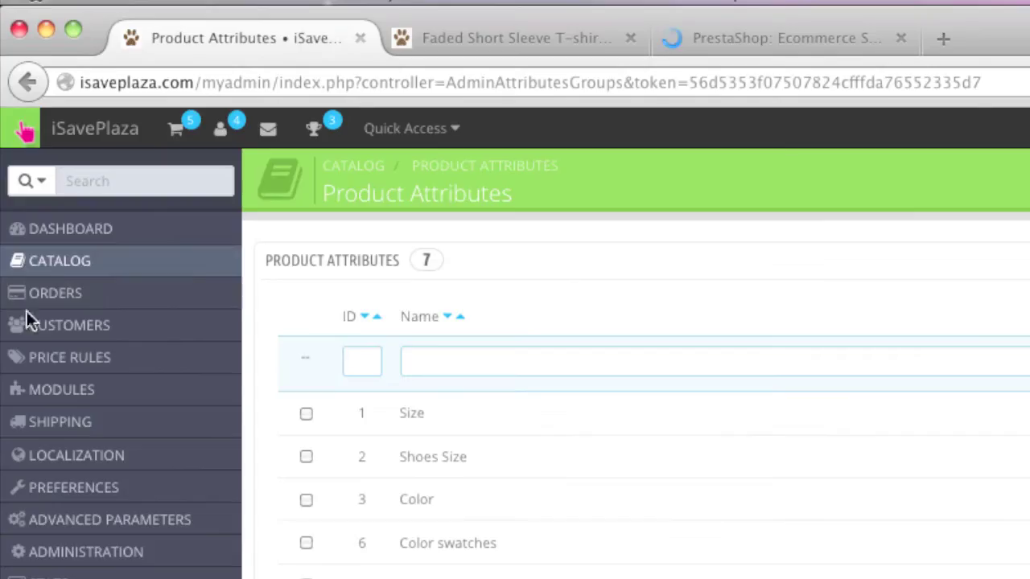
mouse_move(62, 148)
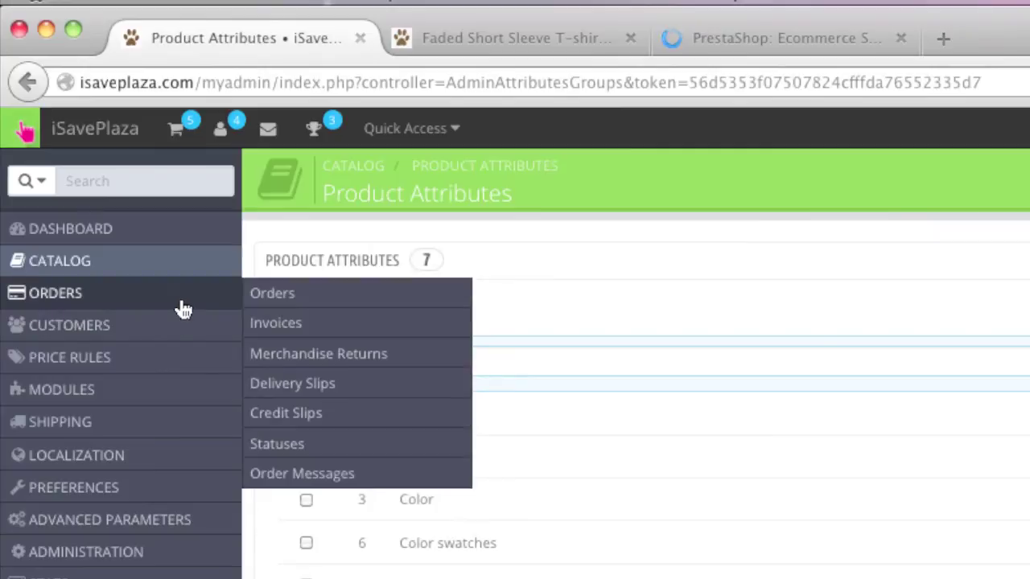
mouse_move(171, 329)
mouse_move(144, 368)
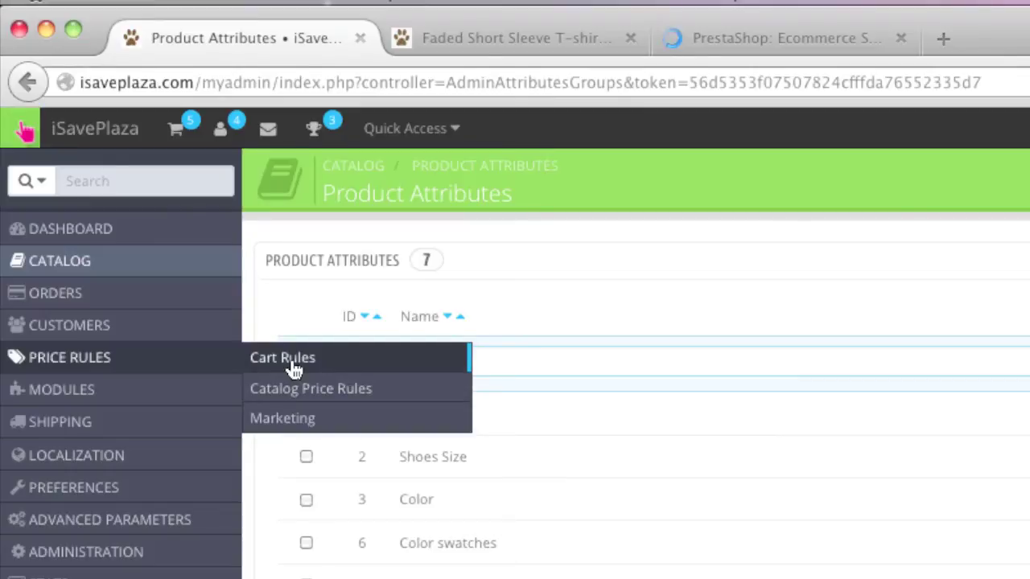
left_click(138, 406)
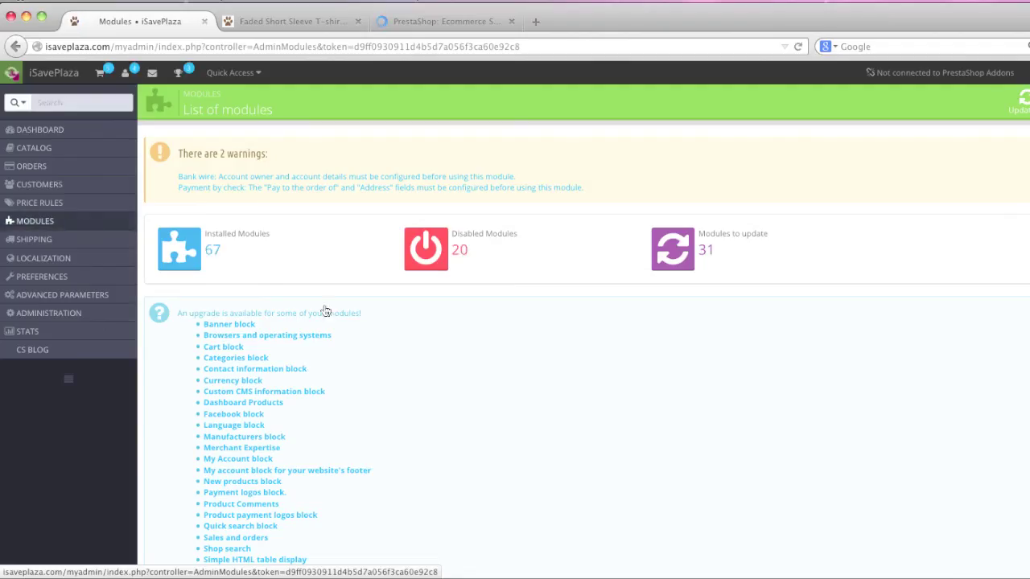
Scroll through the 49 Front Office Features modules in the module list
scroll(463, 419, "down", 10)
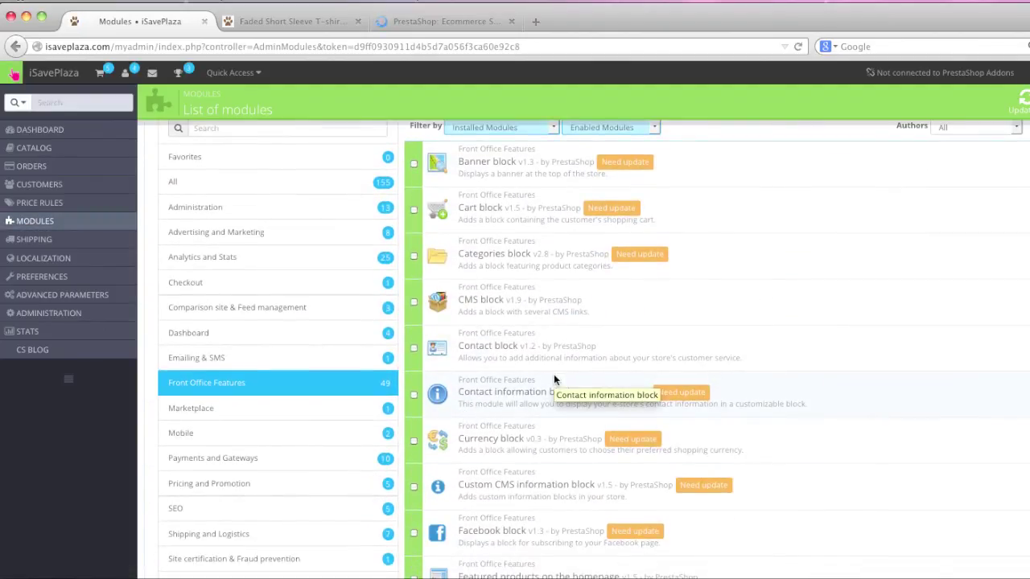
scroll(553, 376, "down", 4)
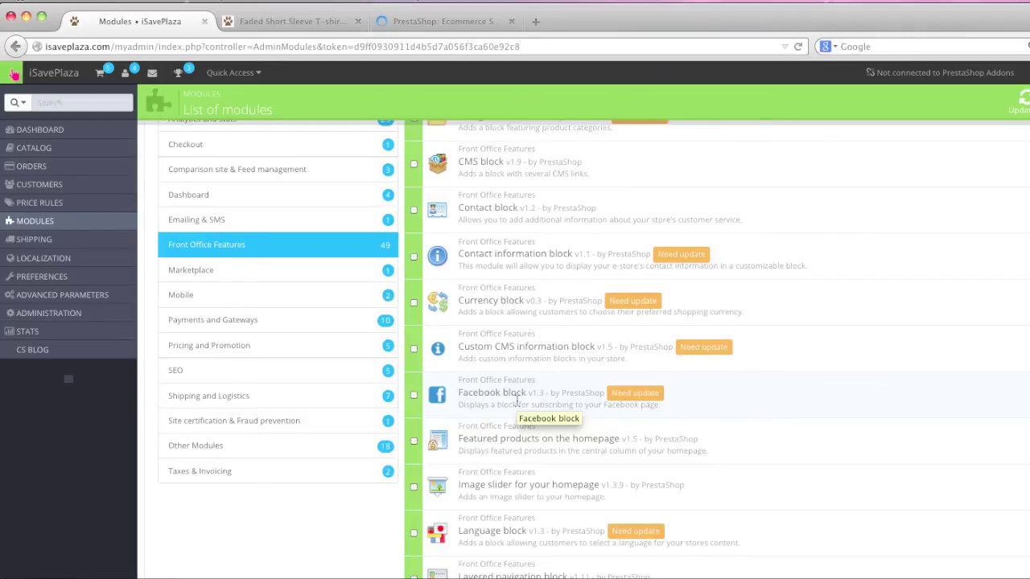
scroll(514, 403, "down", 2)
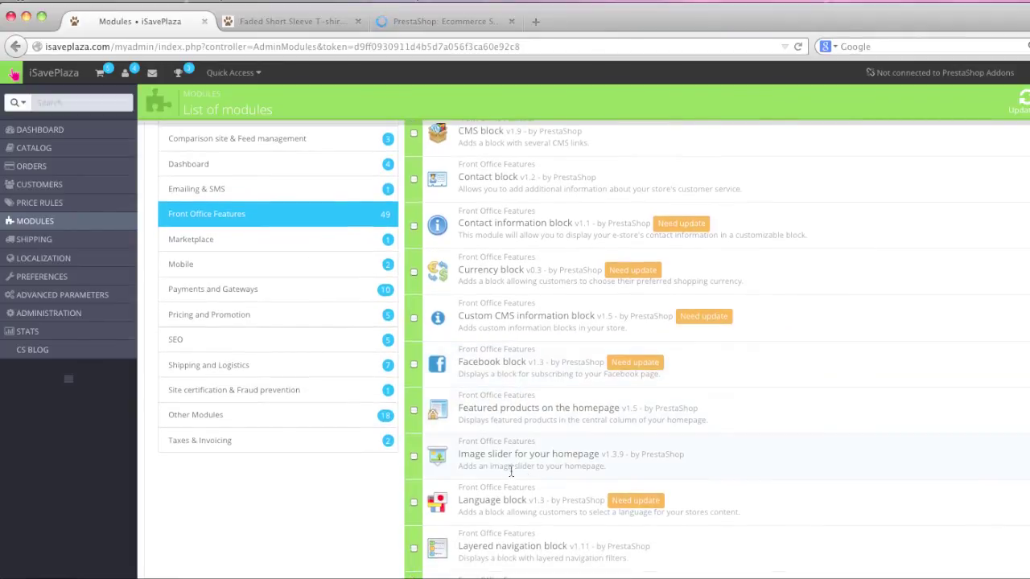
scroll(505, 519, "down", 2)
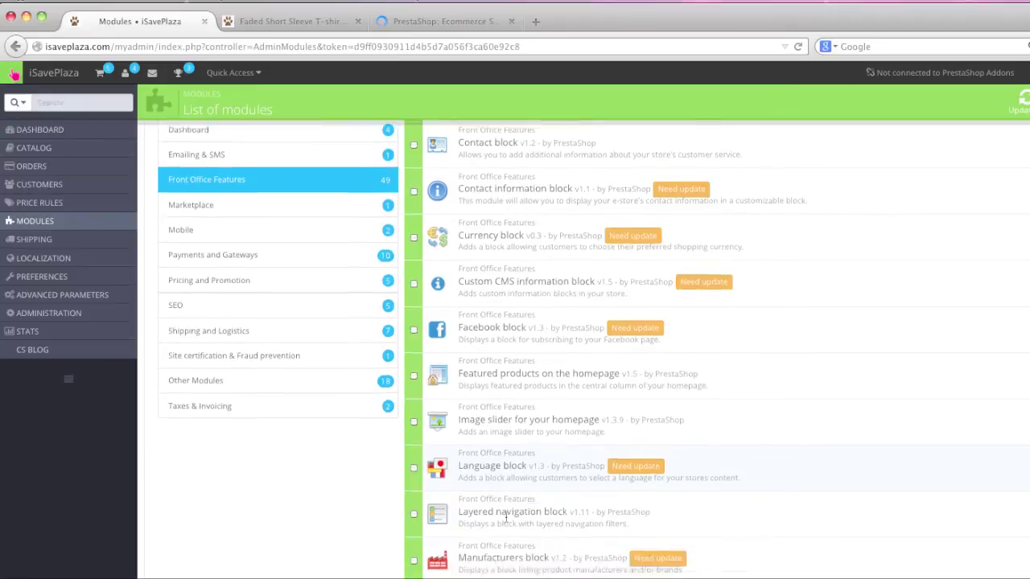
scroll(506, 518, "down", 2)
Browse the storefront's Women category products, then return to the back-office Modules list
left_click(304, 25)
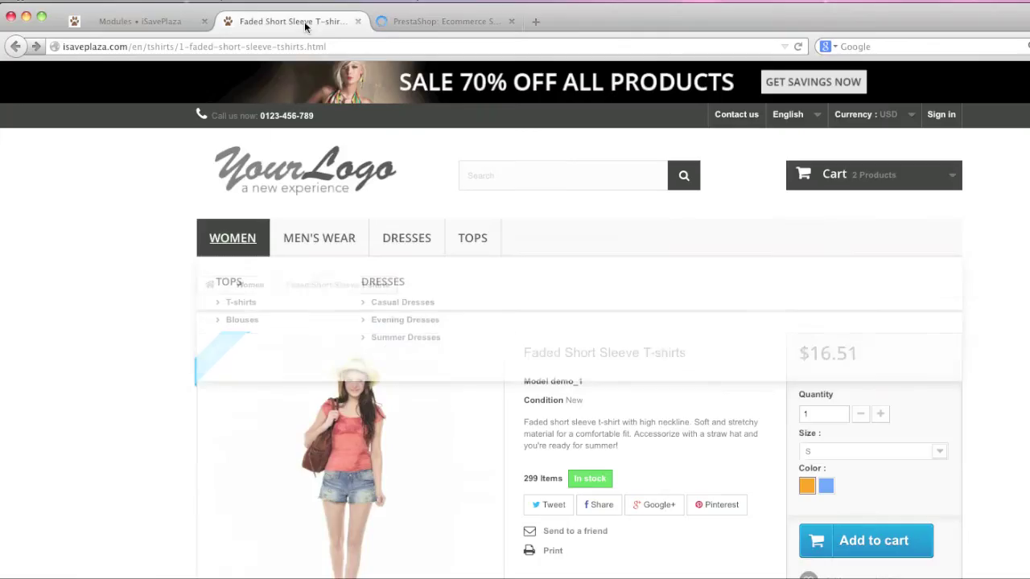
left_click(226, 236)
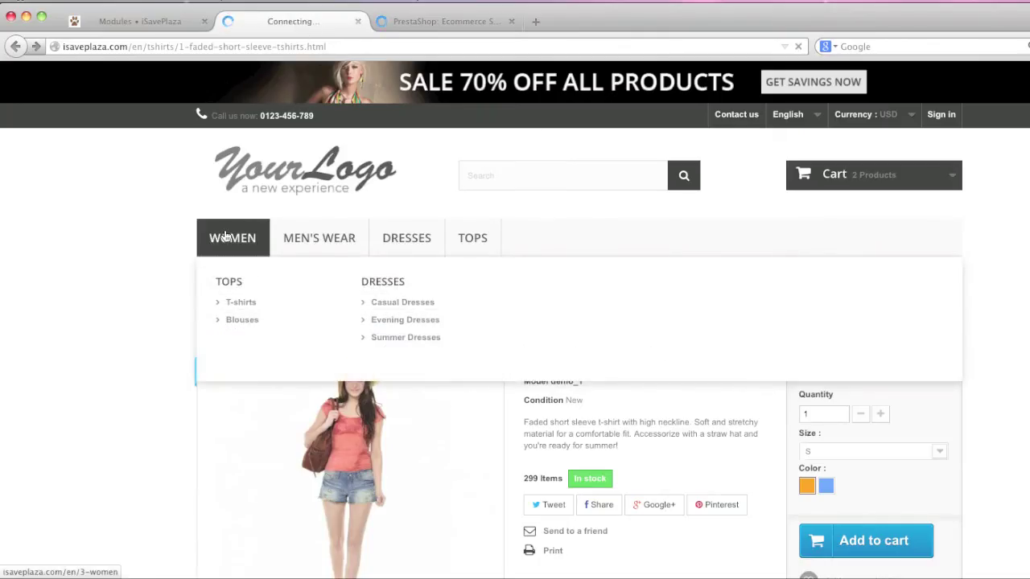
scroll(223, 238, "down", 1)
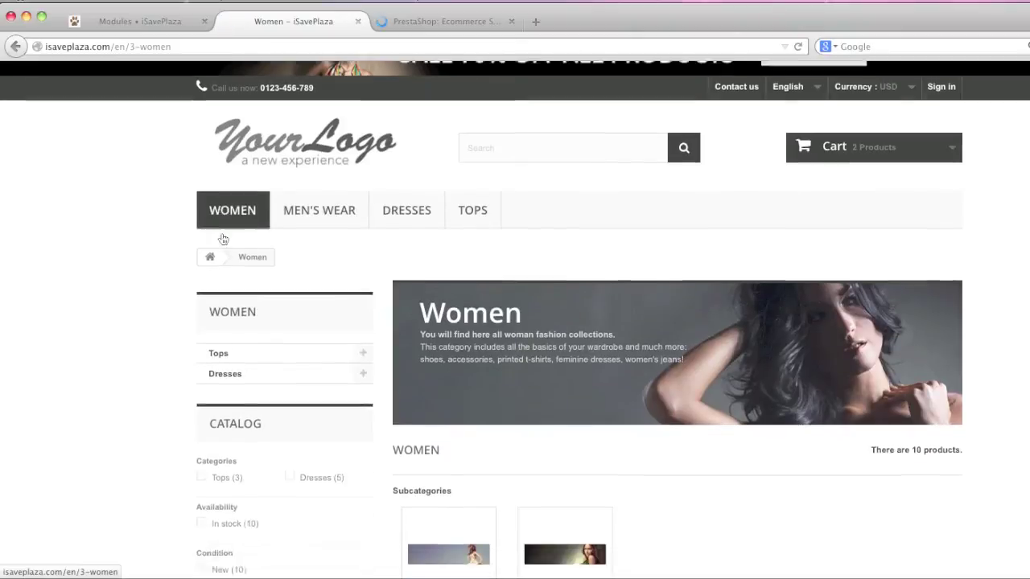
scroll(234, 273, "down", 10)
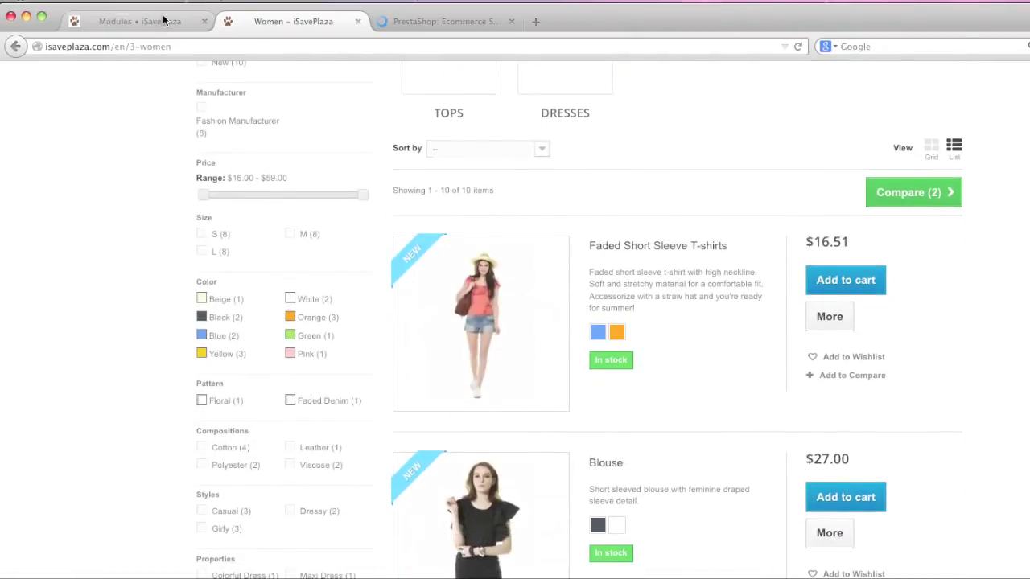
left_click(163, 21)
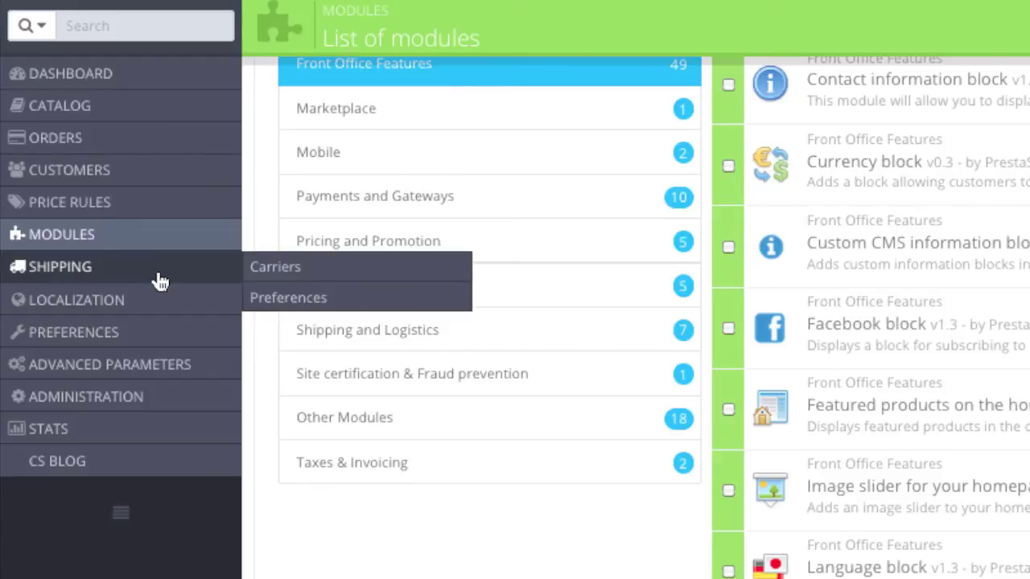
Check the Localization page's pack list, keeping Argentina selected, then open Preferences > General
mouse_move(143, 314)
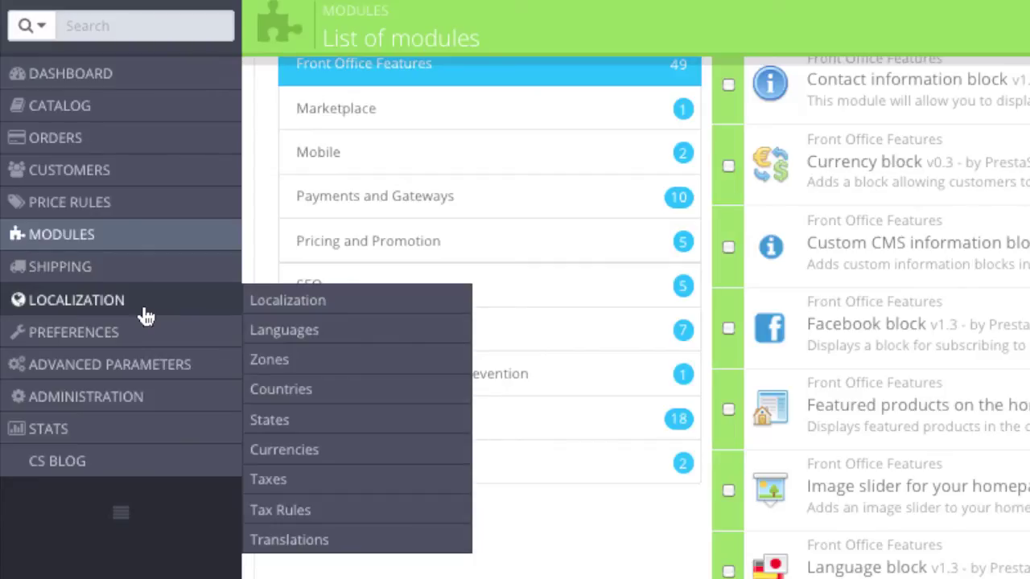
left_click(269, 307)
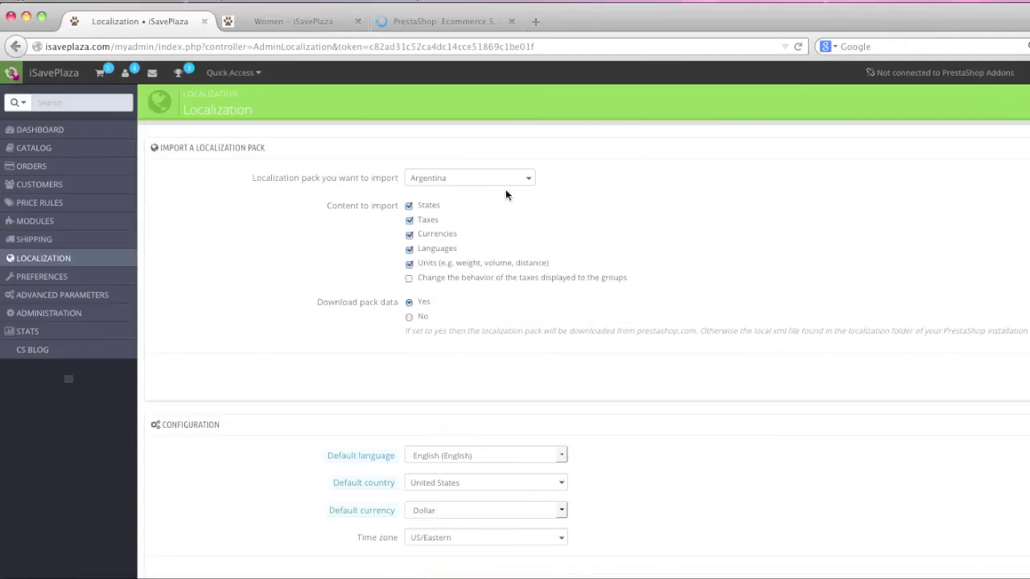
left_click(511, 179)
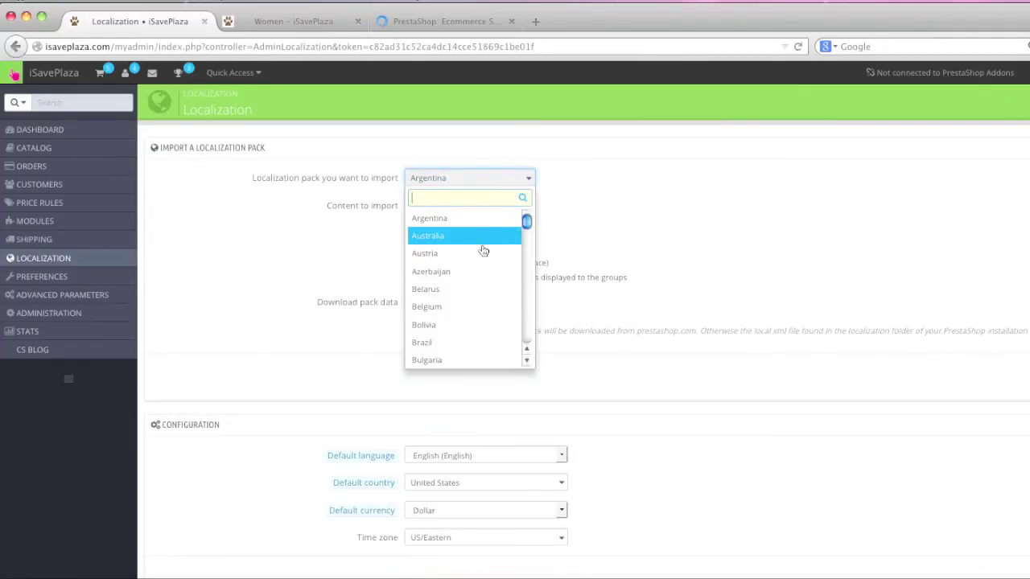
left_click(583, 216)
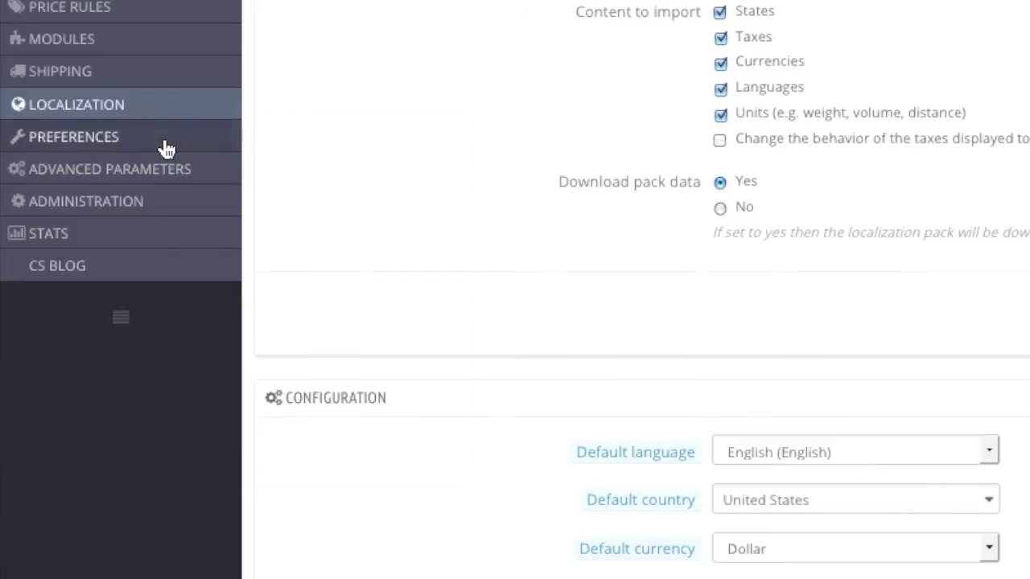
mouse_move(91, 278)
left_click(274, 138)
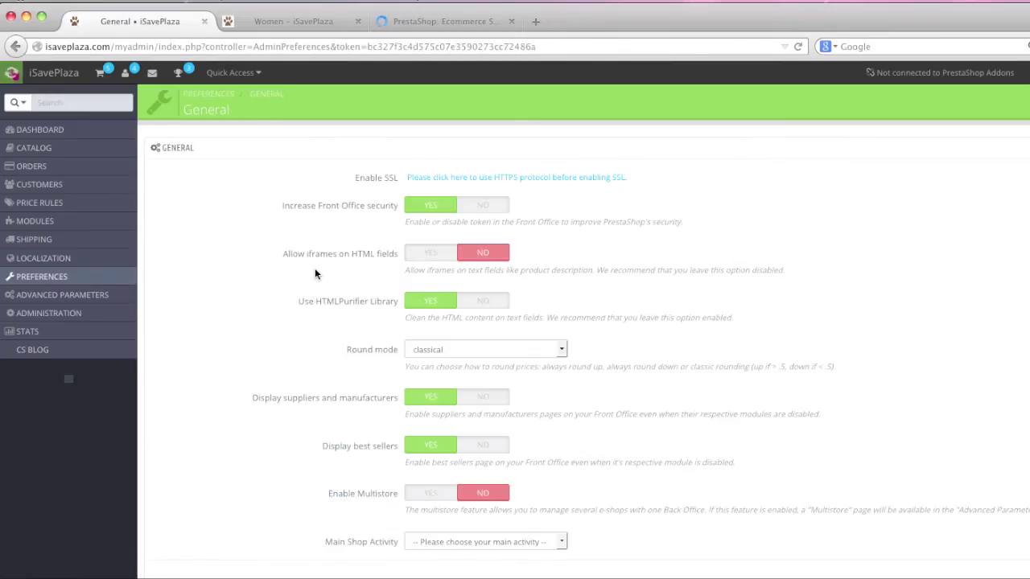
Scroll the General preferences, then open Preferences > Themes showing default-bootstrap 1.0
scroll(316, 271, "down", 3)
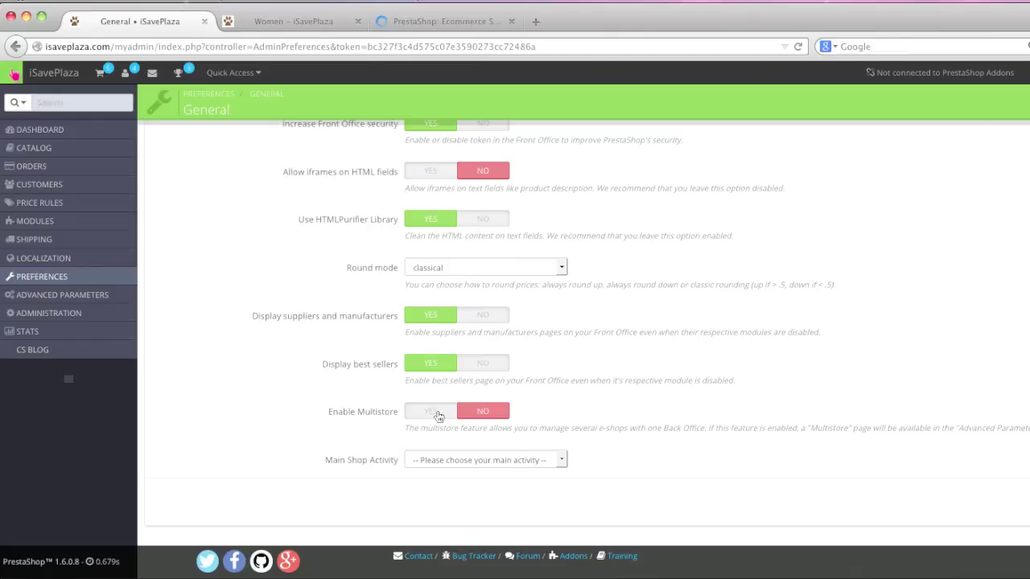
mouse_move(127, 282)
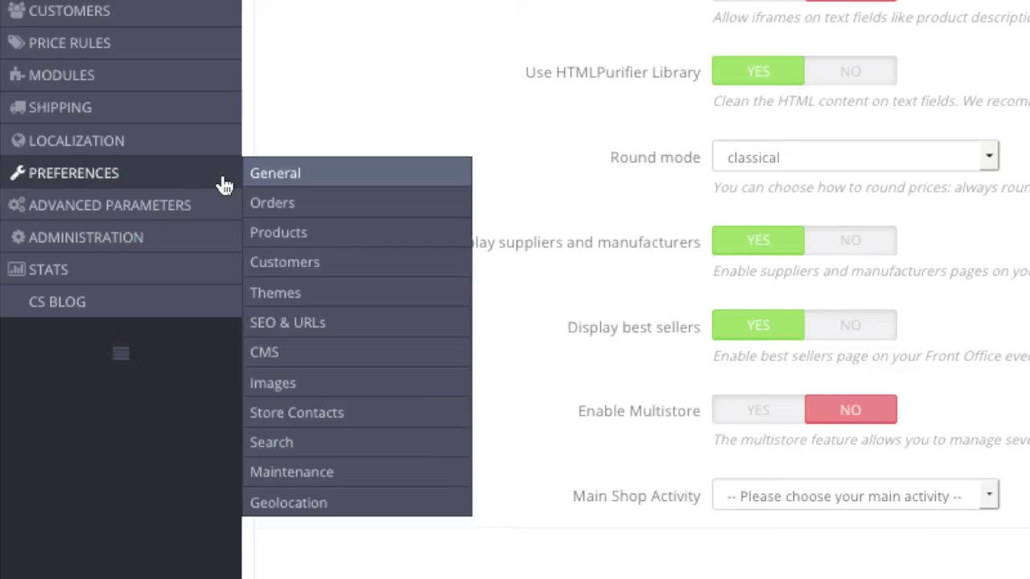
left_click(314, 306)
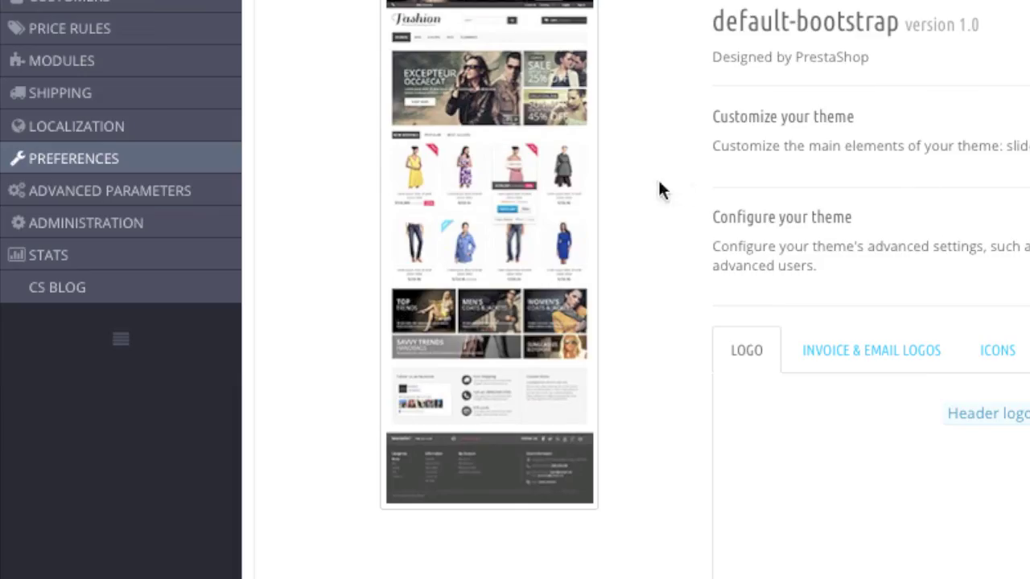
Look through the SEO & URLs and Maintenance preference pages
mouse_move(223, 161)
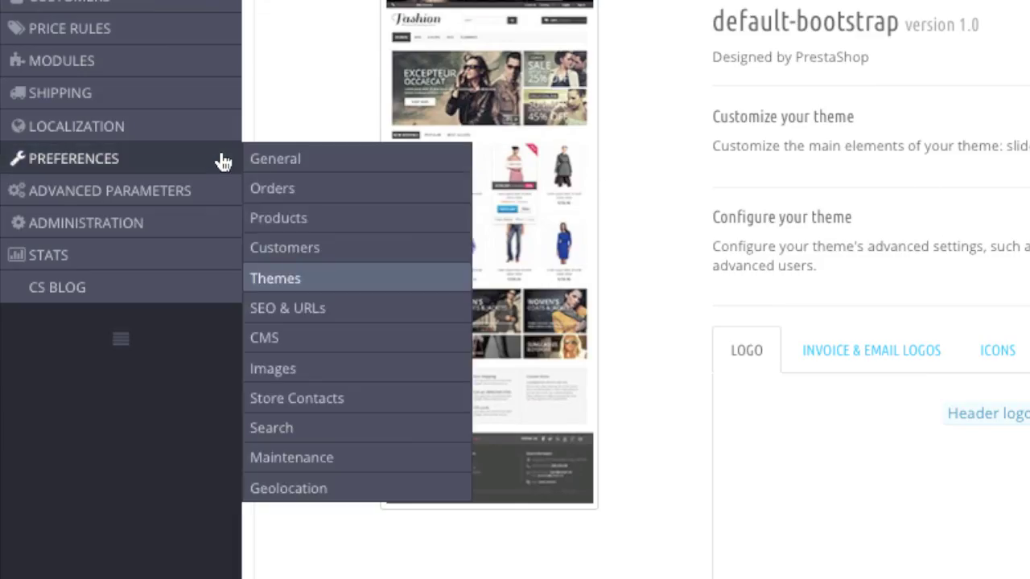
left_click(322, 306)
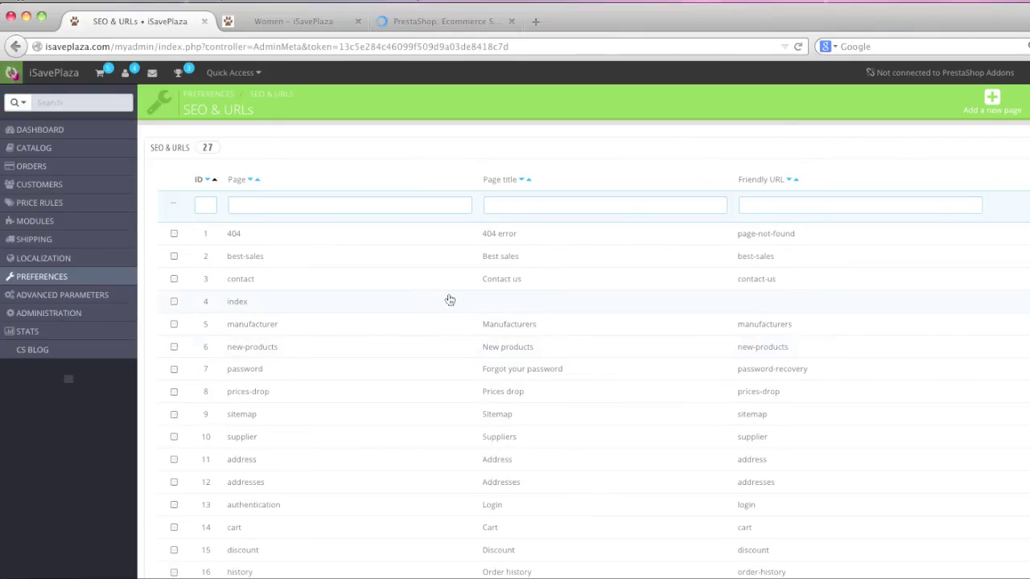
mouse_move(111, 280)
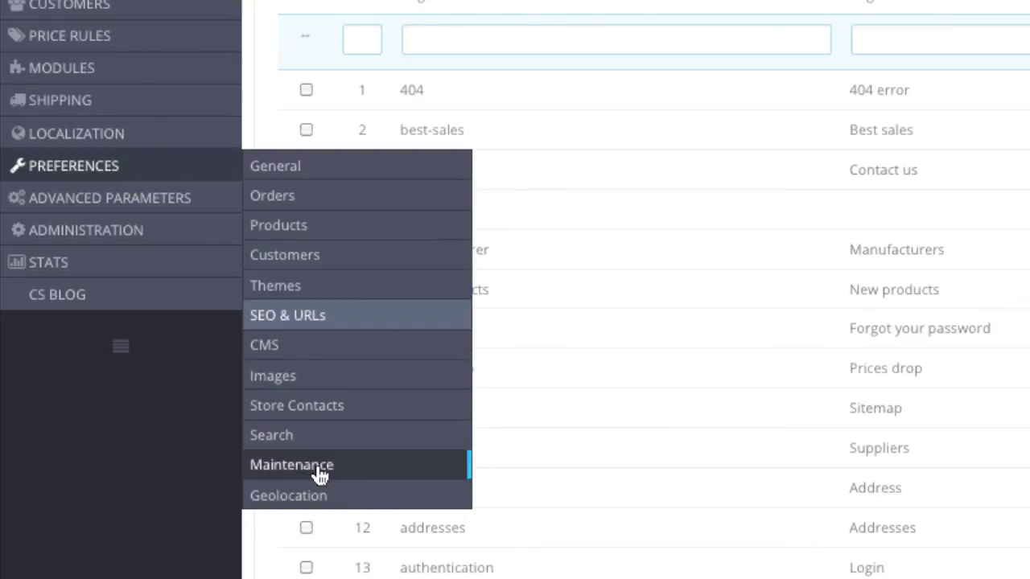
left_click(320, 473)
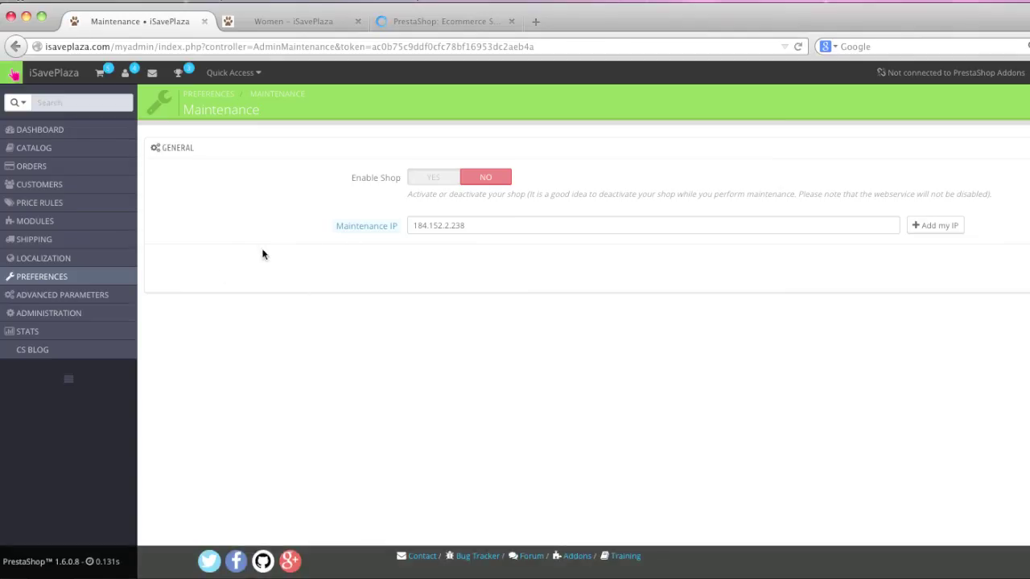
Set the Orders preferences' order process type to One-page checkout
mouse_move(91, 275)
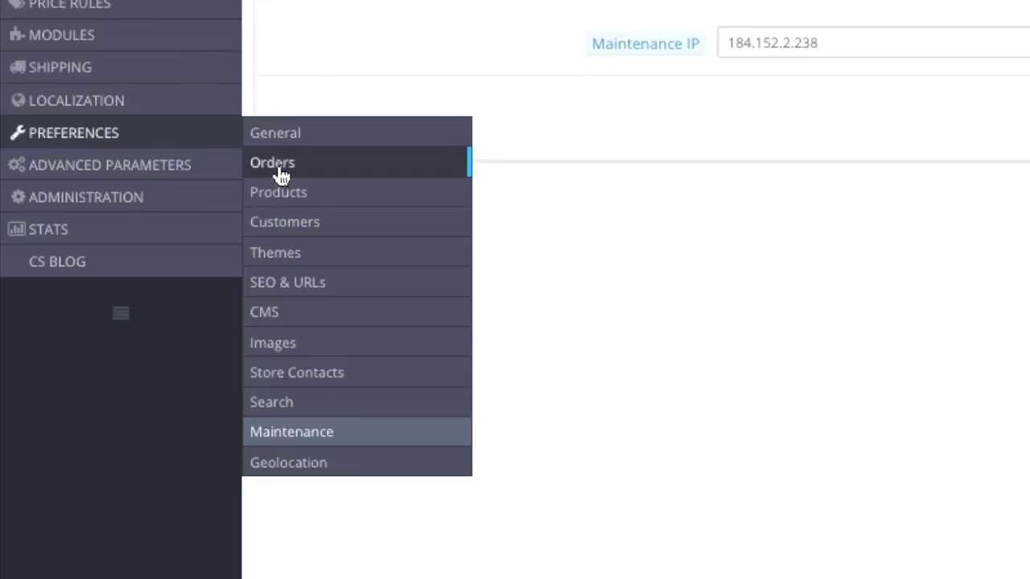
left_click(281, 176)
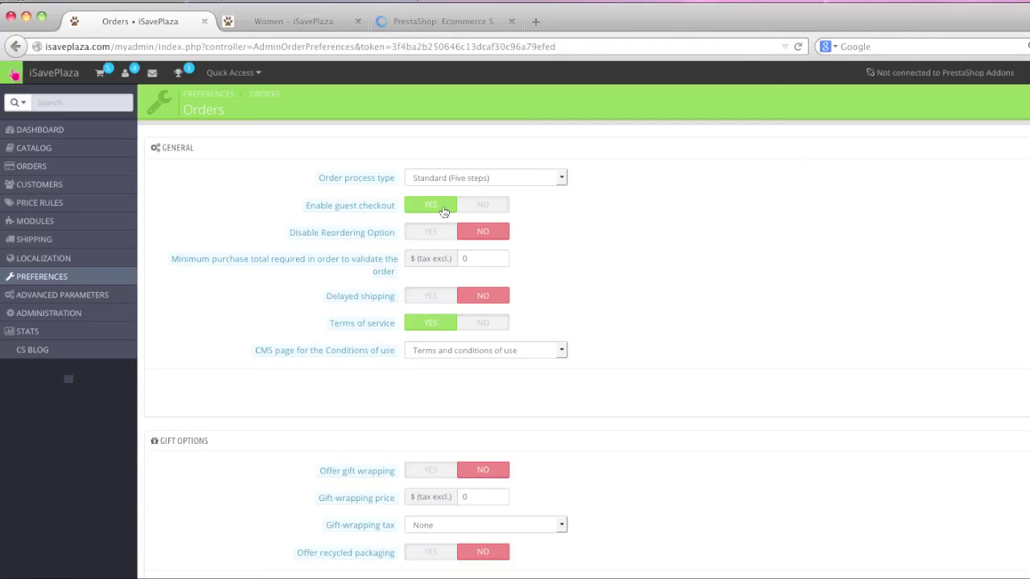
left_click(502, 178)
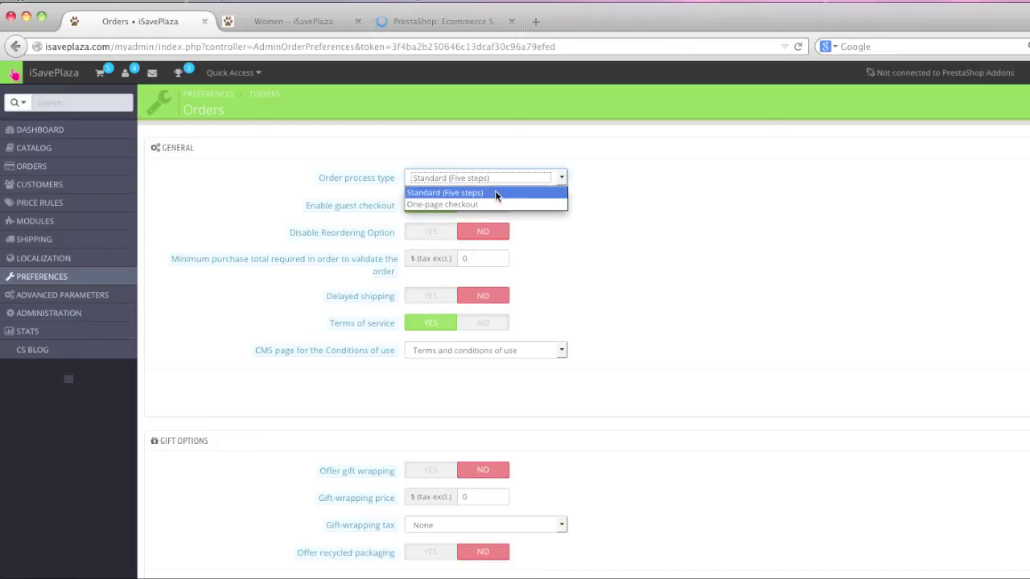
left_click(489, 204)
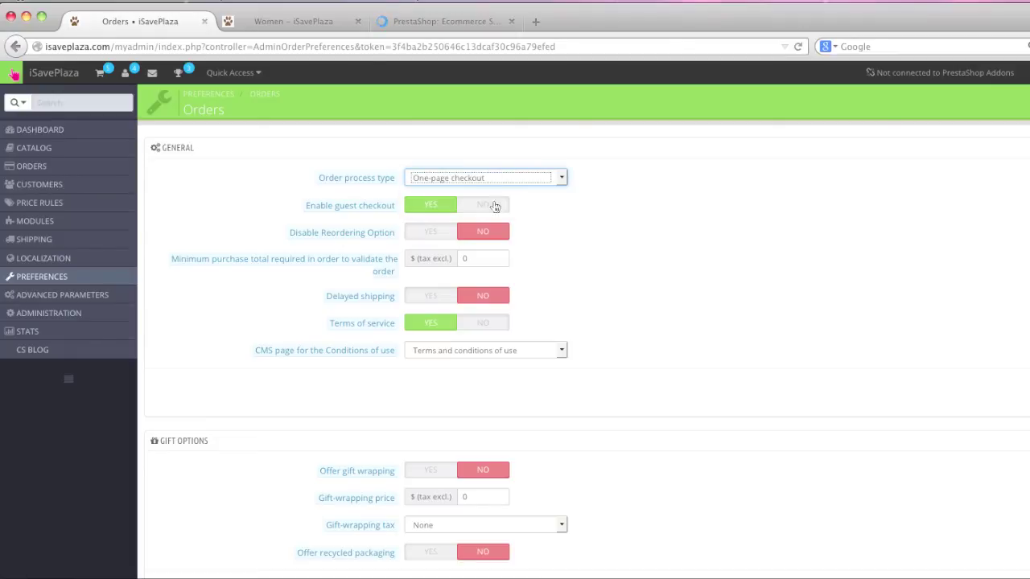
left_click(302, 21)
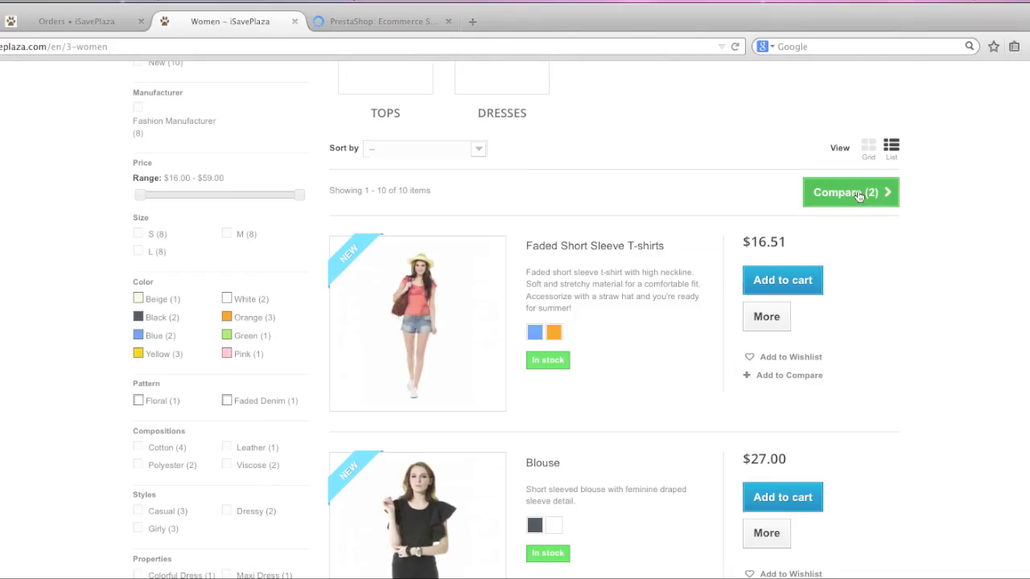
Check out from the cart and scroll the one-page checkout to the $7.00 next-day delivery option
scroll(853, 201, "up", 5)
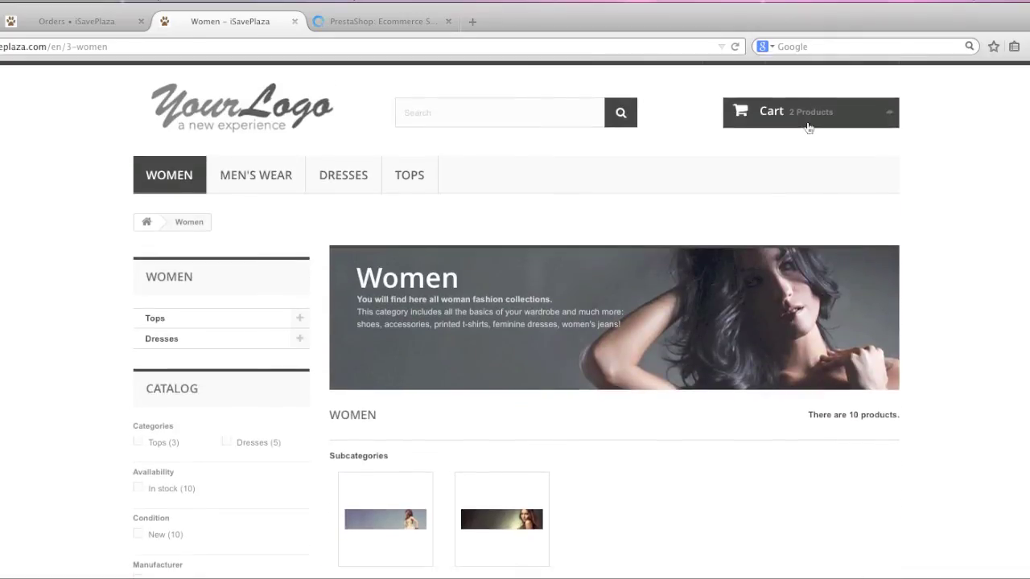
mouse_move(809, 128)
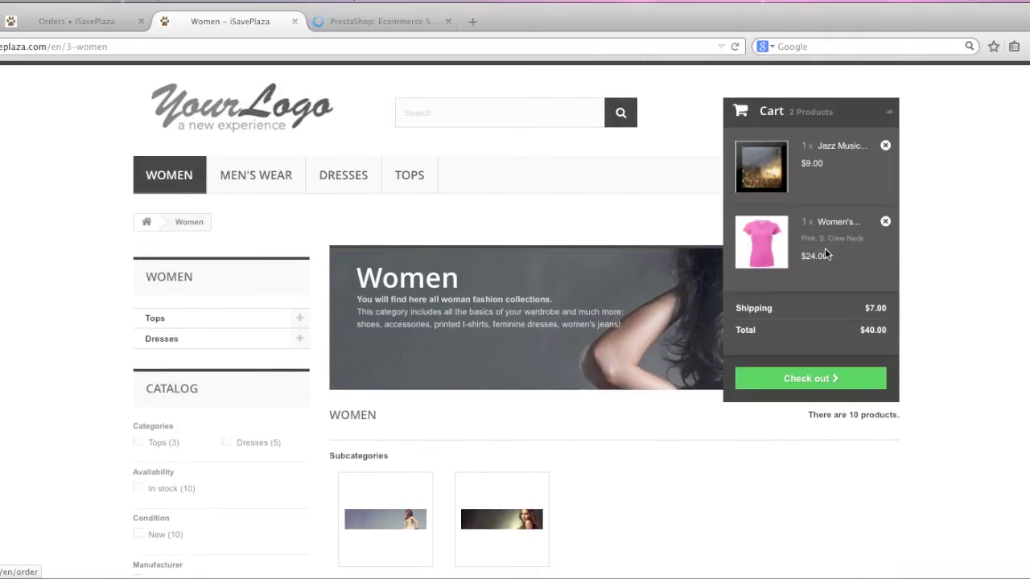
left_click(836, 378)
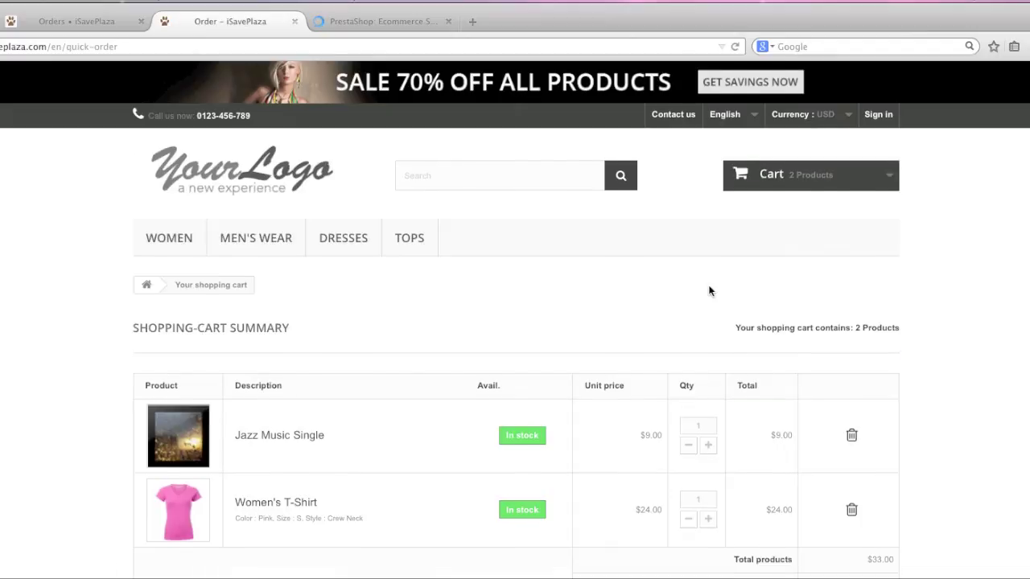
scroll(708, 289, "down", 8)
scroll(460, 296, "down", 8)
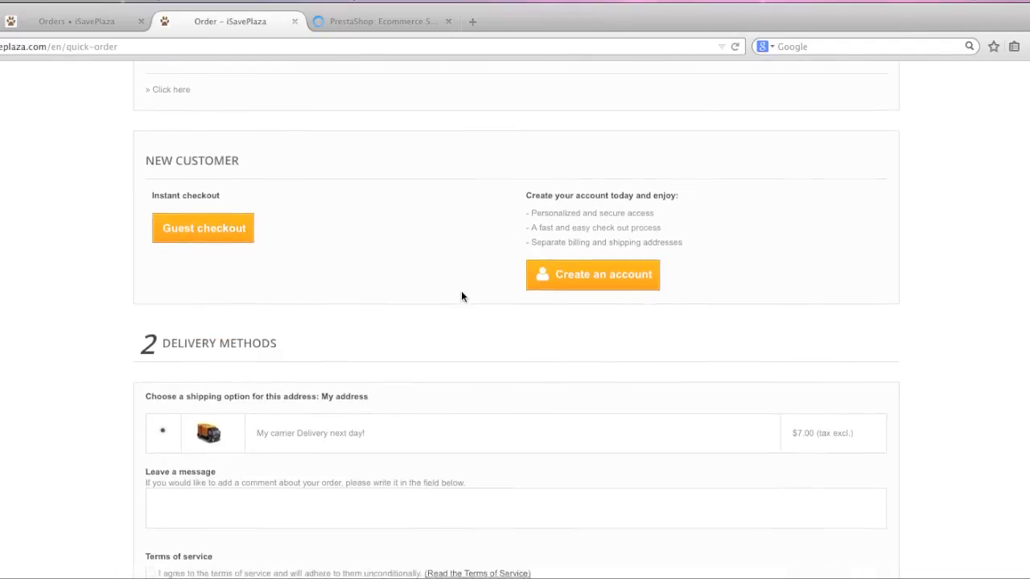